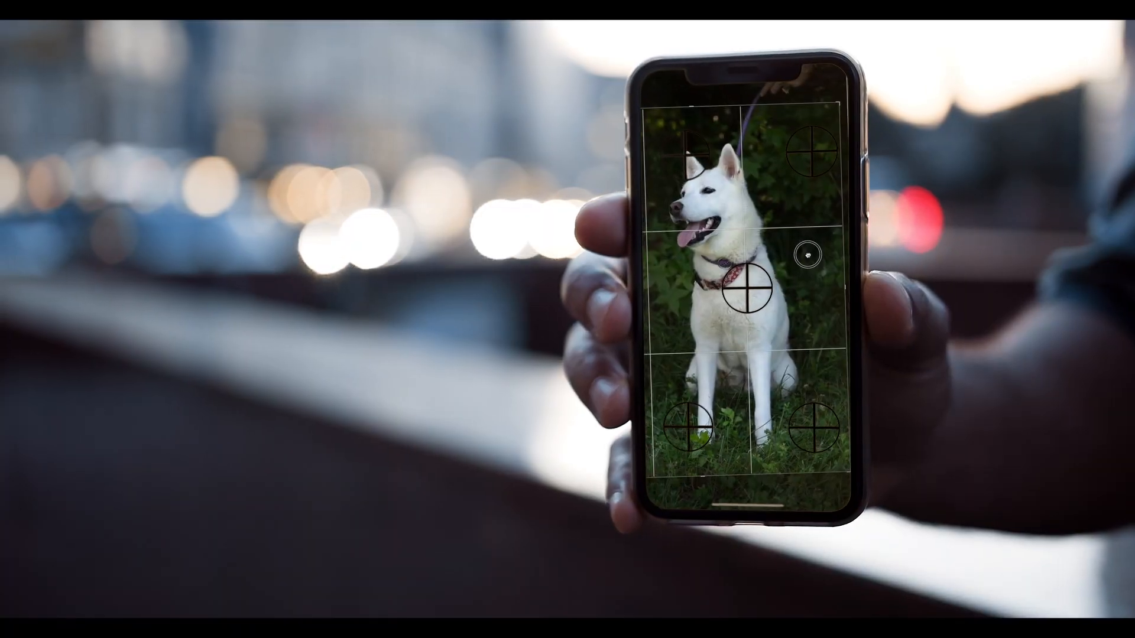
Reposition the 4 x 5 / 8 x 10 crop so the dog sits slightly off-centre, and apply the crop.
{"action": "left_click_drag", "start_coordinate": [679, 253], "coordinate": [654, 243]}
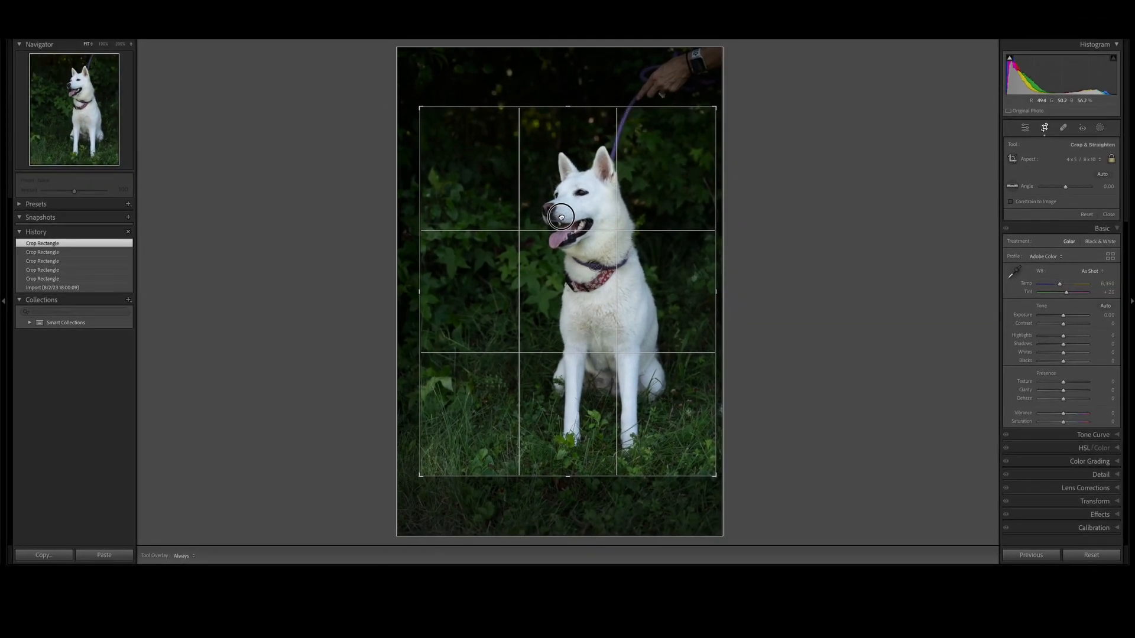
{"action": "left_click_drag", "start_coordinate": [542, 206], "coordinate": [542, 205]}
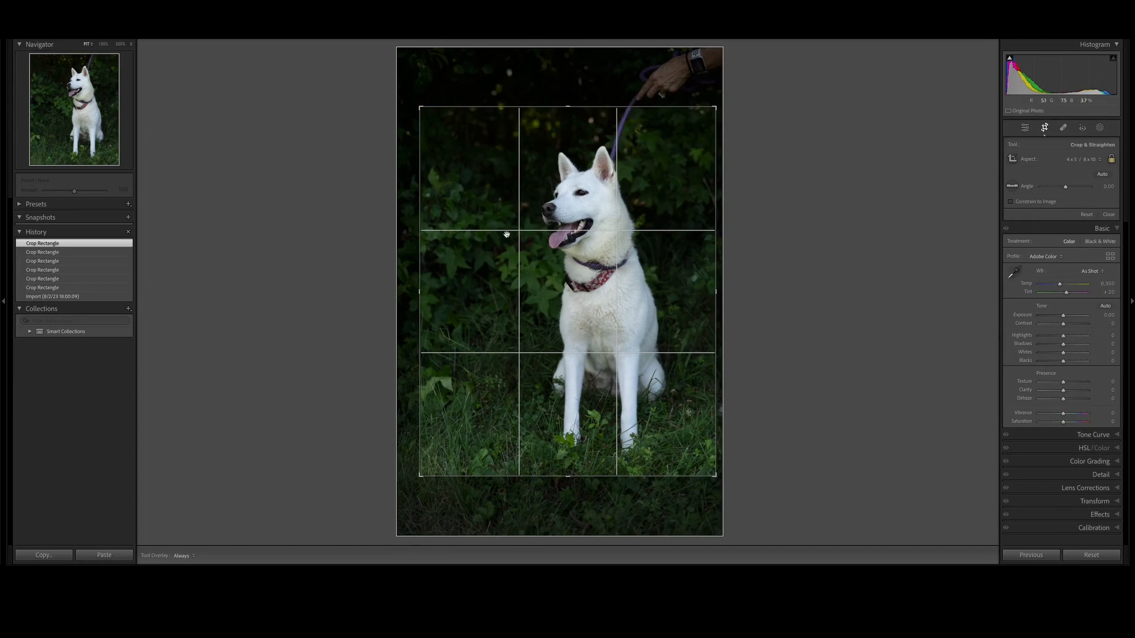
{"action": "left_click_drag", "start_coordinate": [610, 216], "coordinate": [627, 360]}
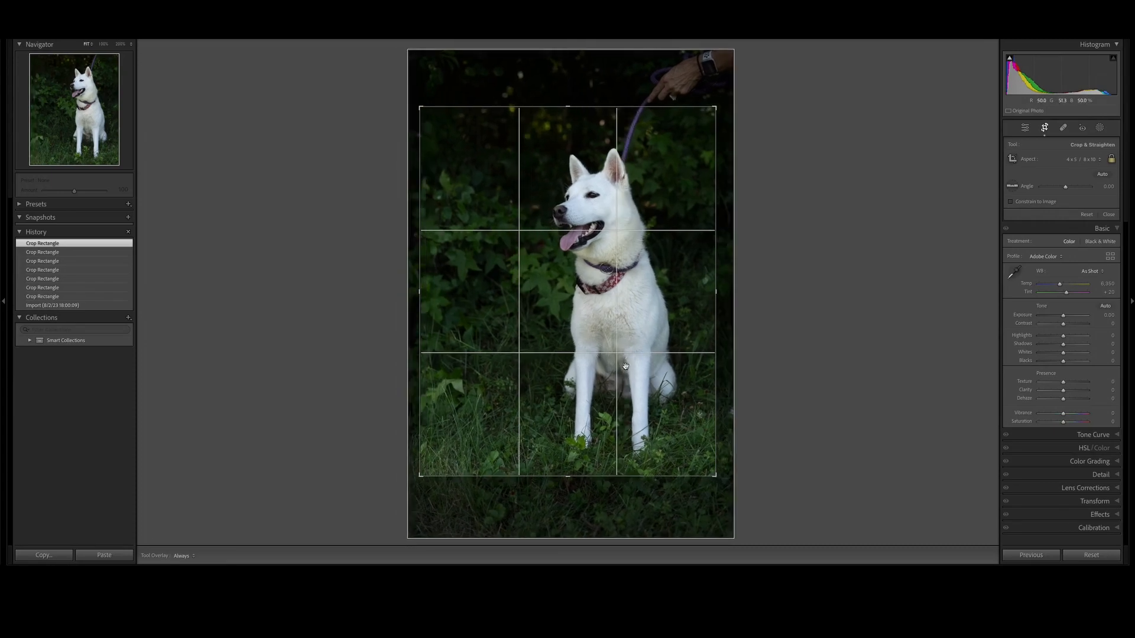
{"action": "key", "text": "Return"}
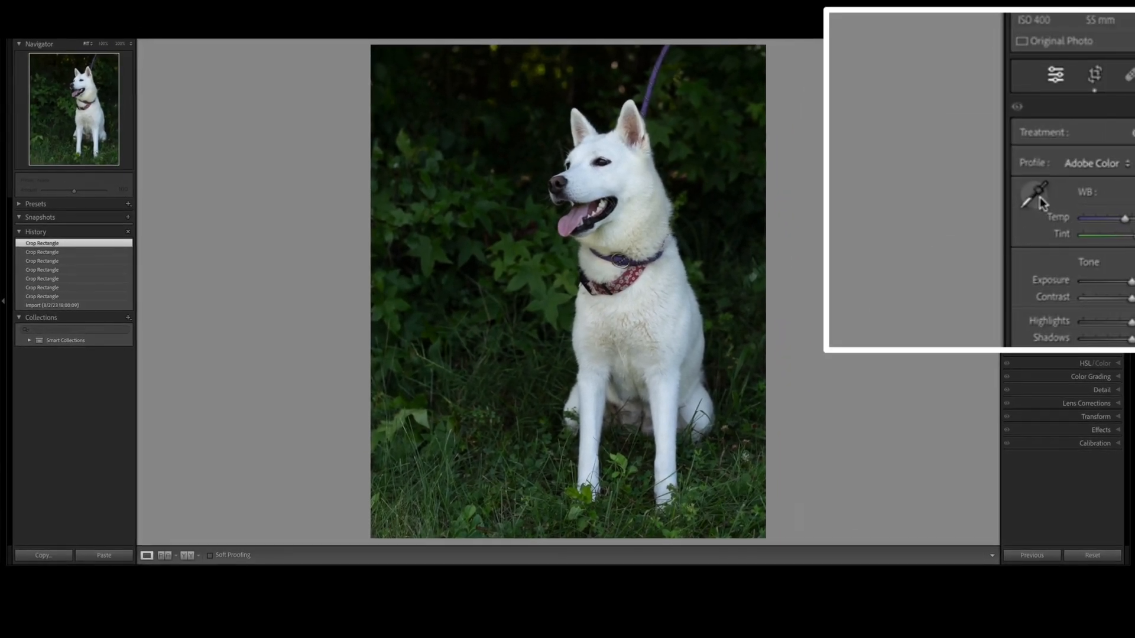
Set the white balance by sampling the white fur on the dog's forehead, and adjust Temp to 7,279.
{"action": "left_click", "coordinate": [1037, 198]}
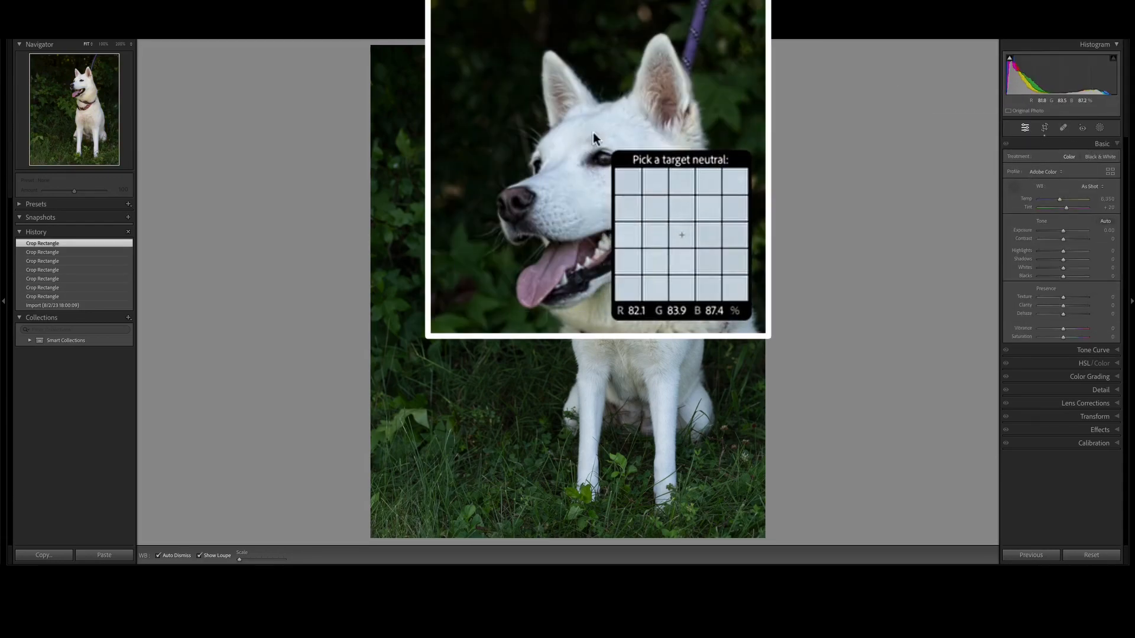
{"action": "left_click", "coordinate": [598, 149]}
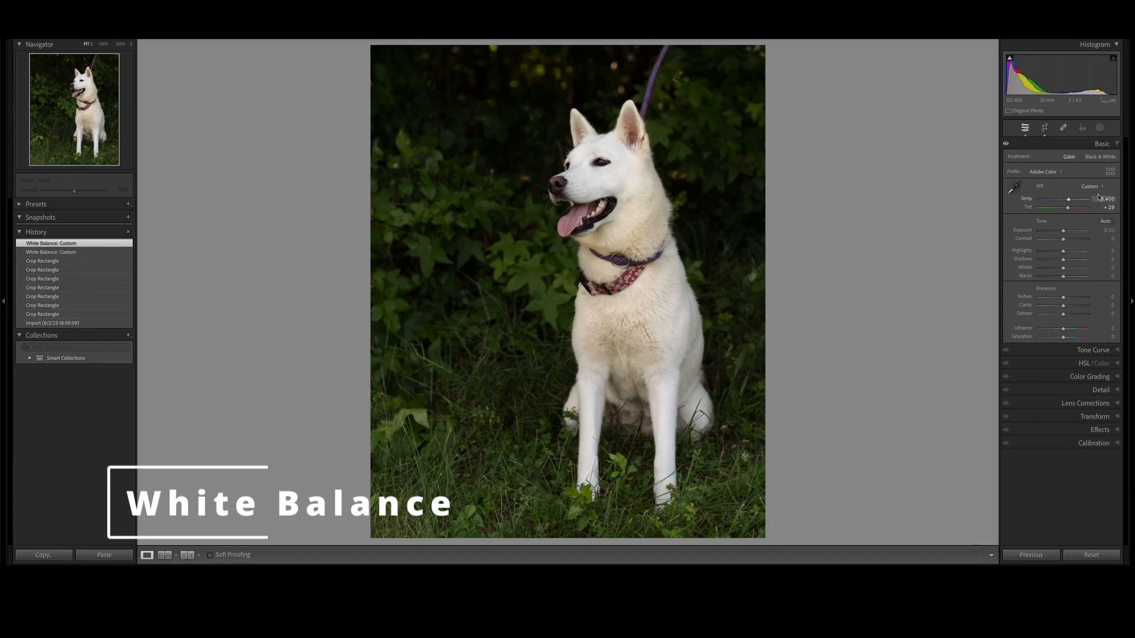
{"action": "left_click_drag", "start_coordinate": [1106, 196], "coordinate": [1087, 195]}
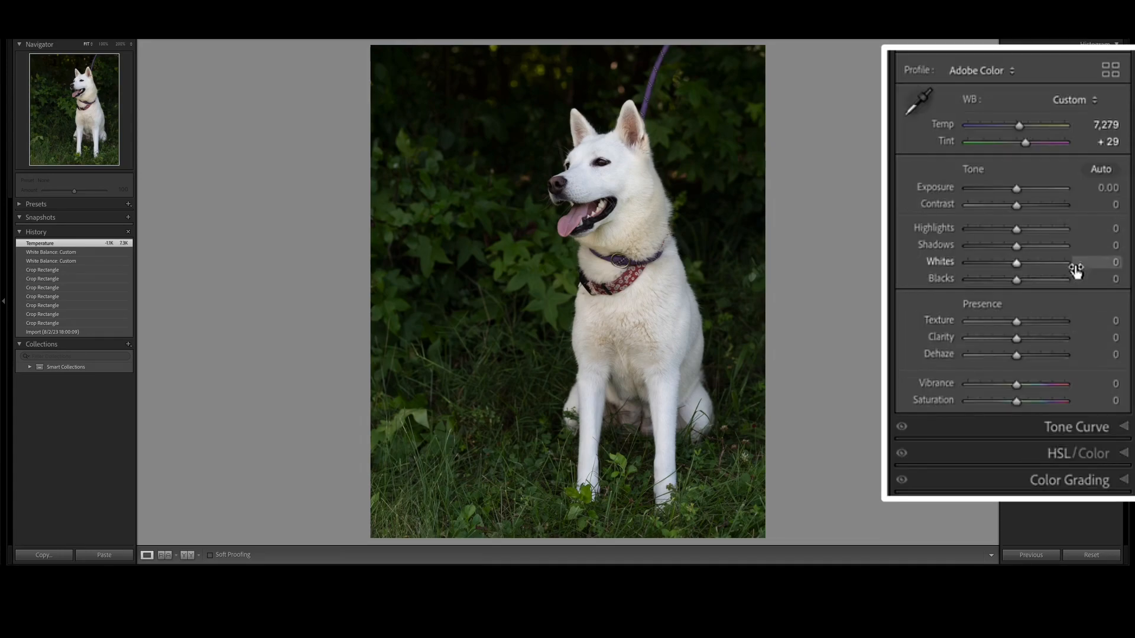
Check the photo for colour casts by raising the global Saturation to 100, and reset it to 0.
{"action": "left_click", "coordinate": [1080, 399]}
{"action": "type", "text": "83"}
{"action": "key", "text": "Return"}
{"action": "left_click_drag", "start_coordinate": [1057, 401], "coordinate": [1066, 401]}
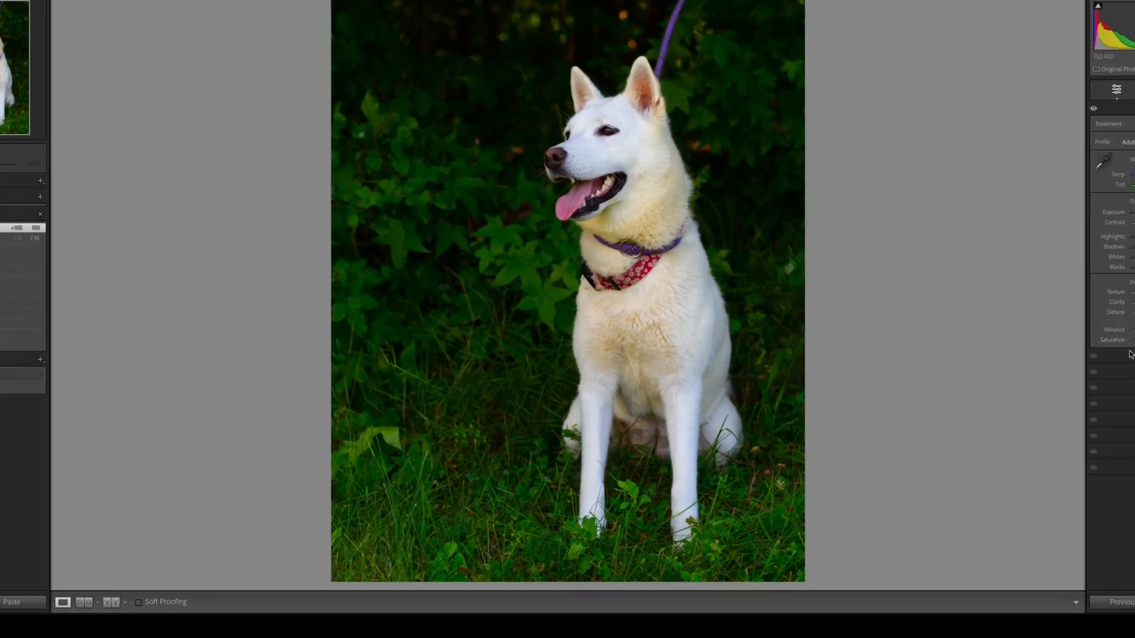
{"action": "double_click", "coordinate": [1112, 340]}
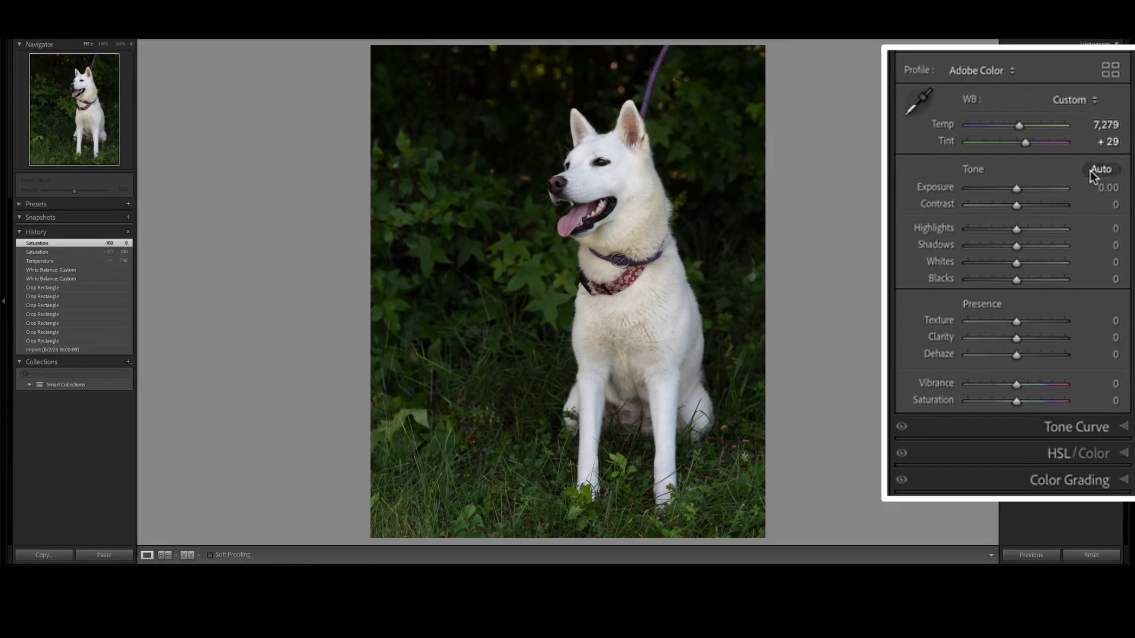
Apply the automatic tone settings to the photo and add a Select Subject mask covering the dog.
{"action": "left_click", "coordinate": [1087, 171]}
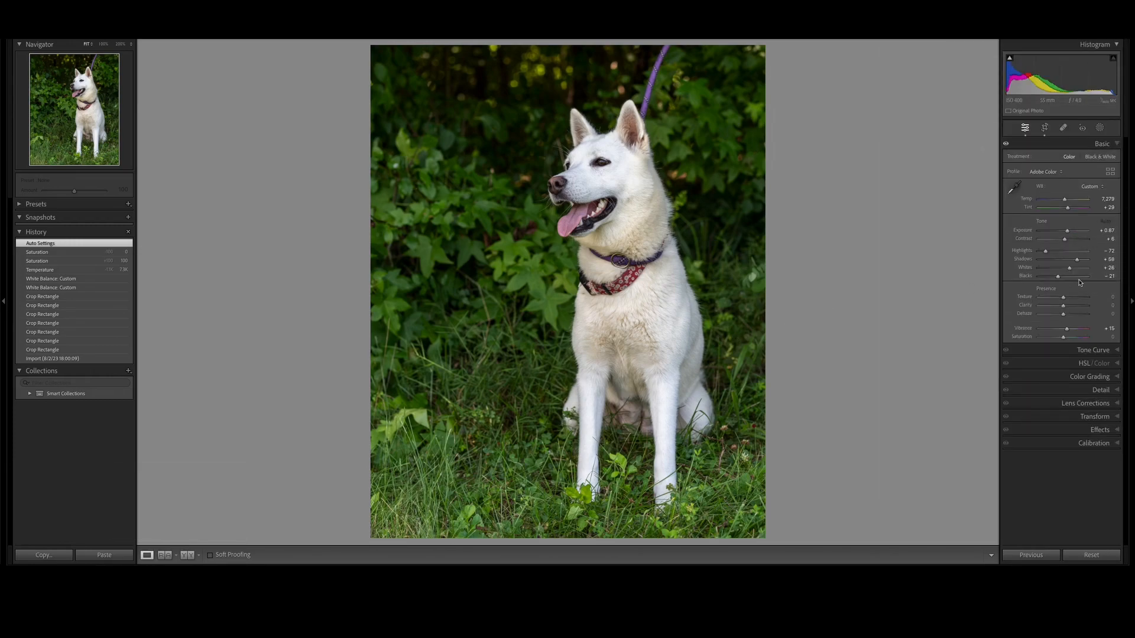
{"action": "left_click", "coordinate": [1101, 129]}
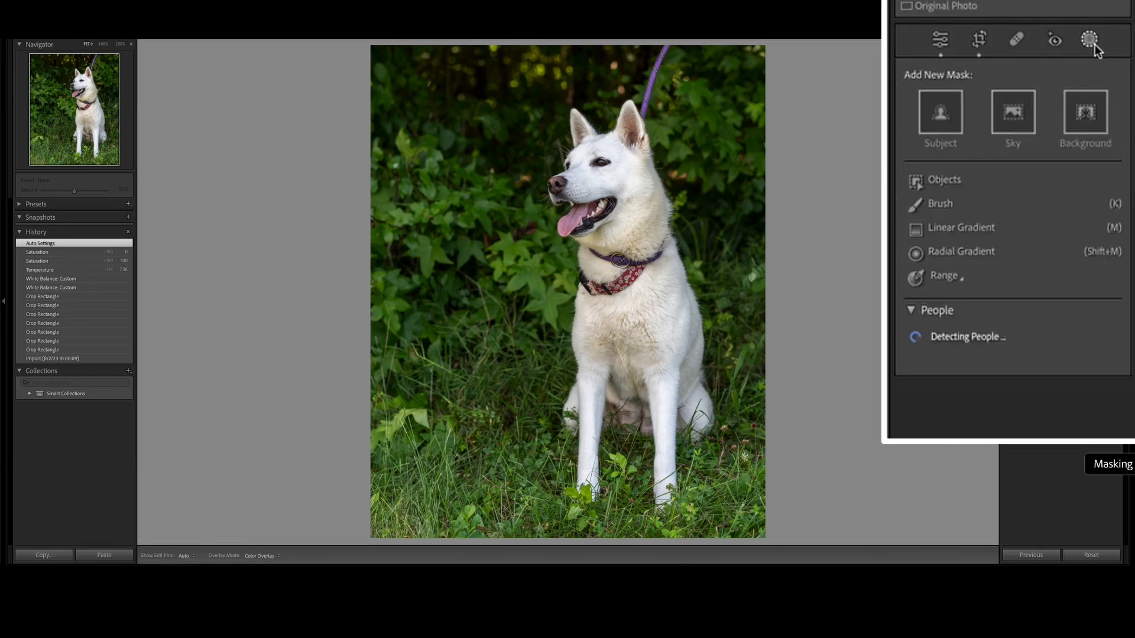
{"action": "left_click", "coordinate": [941, 113]}
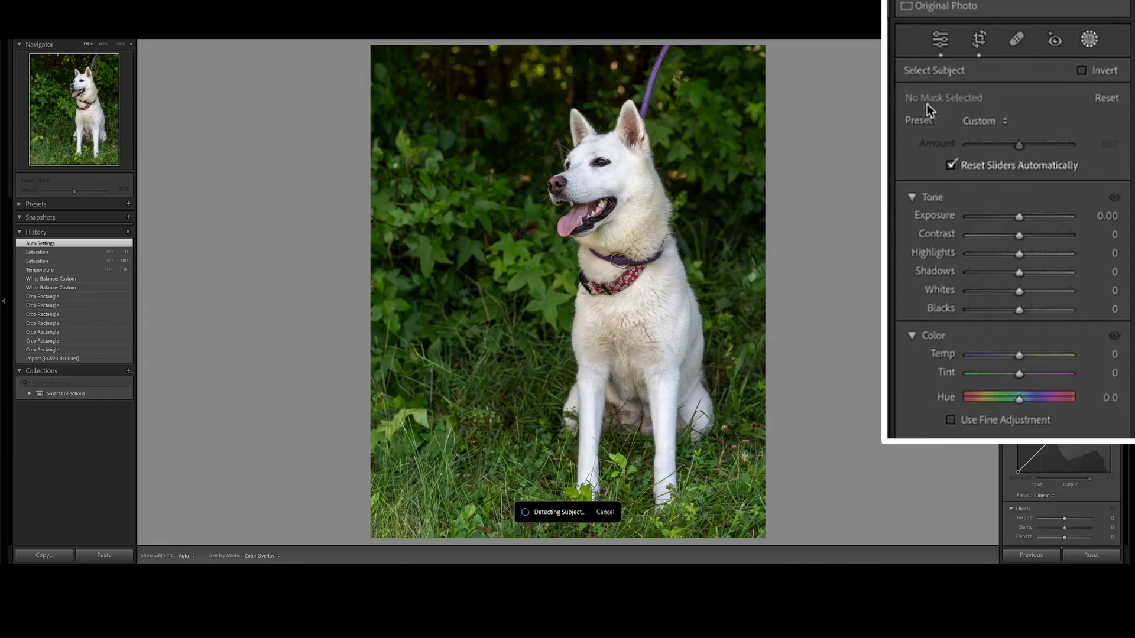
Apply the custom DogContrastTextureClarityDehaze preset to the subject mask and review its curve, effects and detail settings.
{"action": "left_click", "coordinate": [1046, 168]}
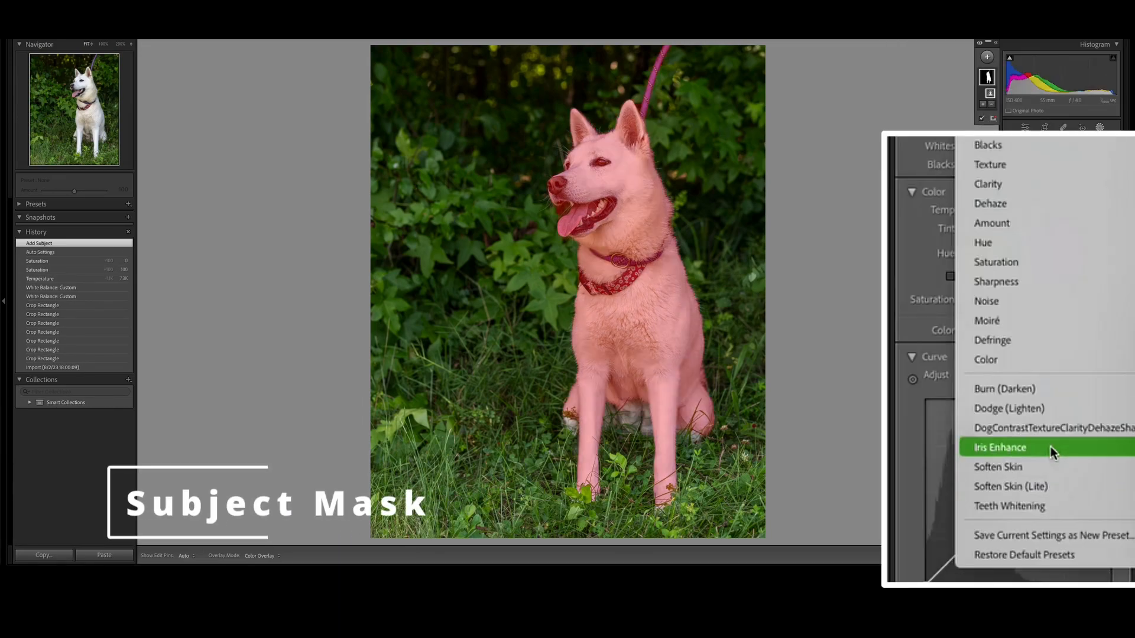
{"action": "left_click", "coordinate": [1081, 393]}
{"action": "scroll", "coordinate": [1058, 457], "scroll_direction": "down", "scroll_amount": 5}
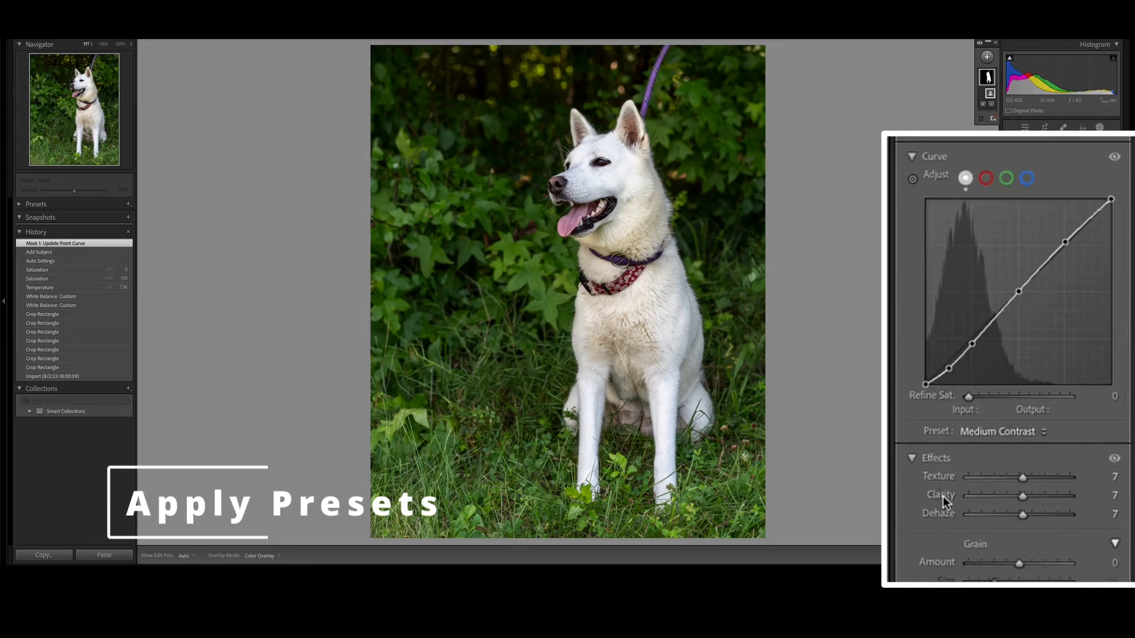
{"action": "scroll", "coordinate": [1098, 467], "scroll_direction": "down", "scroll_amount": 4}
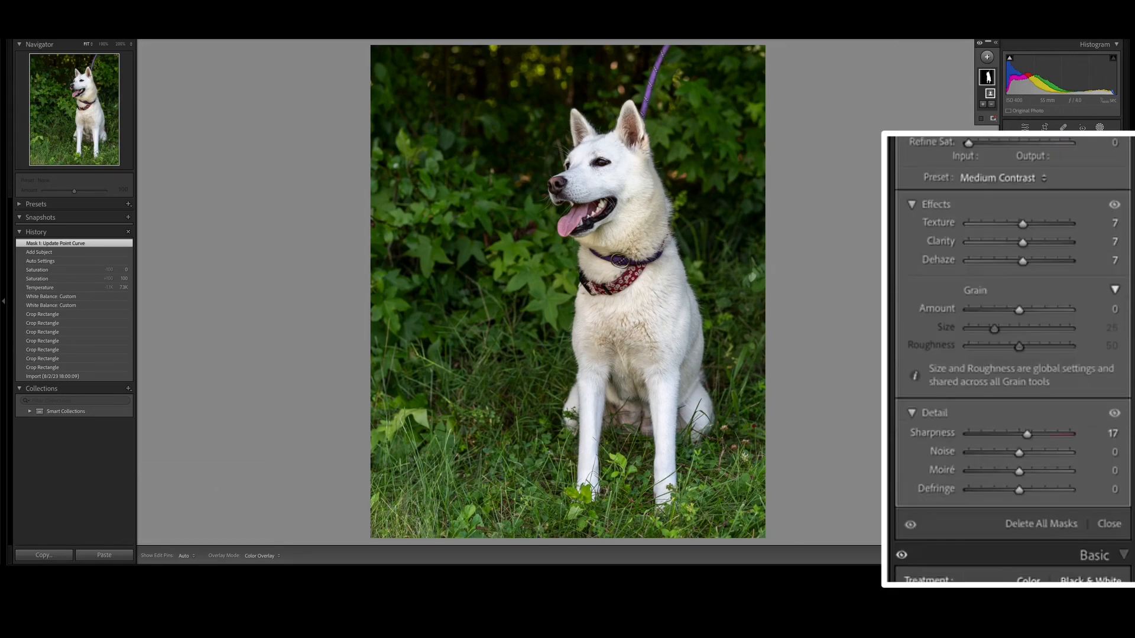
{"action": "scroll", "coordinate": [1099, 457], "scroll_direction": "up", "scroll_amount": 7}
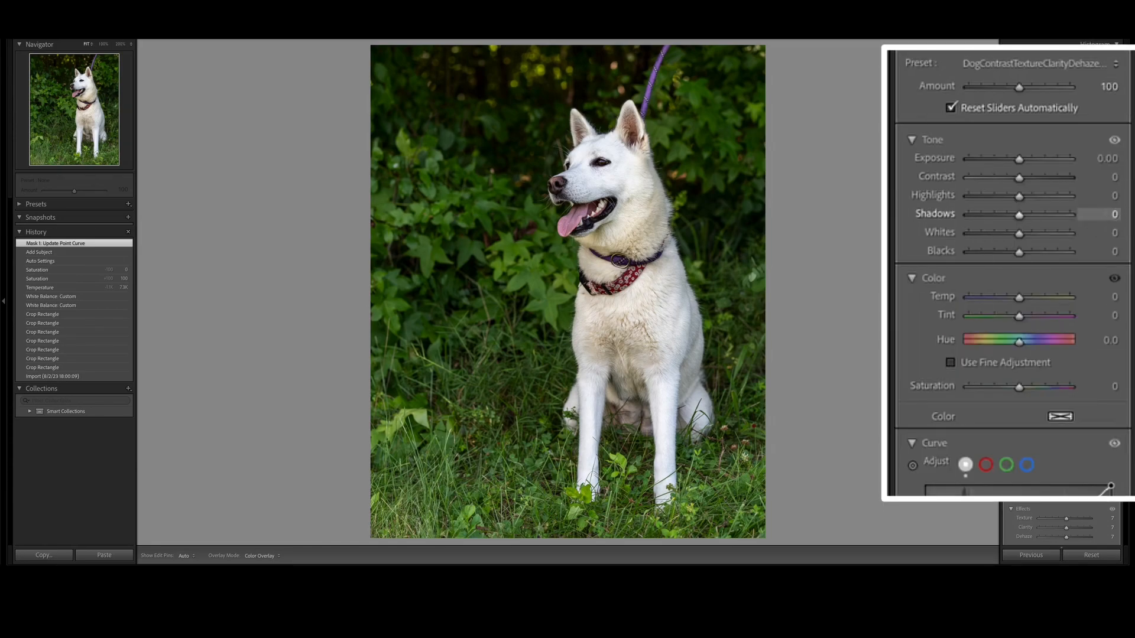
Set the subject mask's Highlights to -6, Shadows to 33, Whites to 7, Blacks to 5 and Exposure to 0.14.
{"action": "left_click_drag", "start_coordinate": [1026, 216], "coordinate": [1011, 195]}
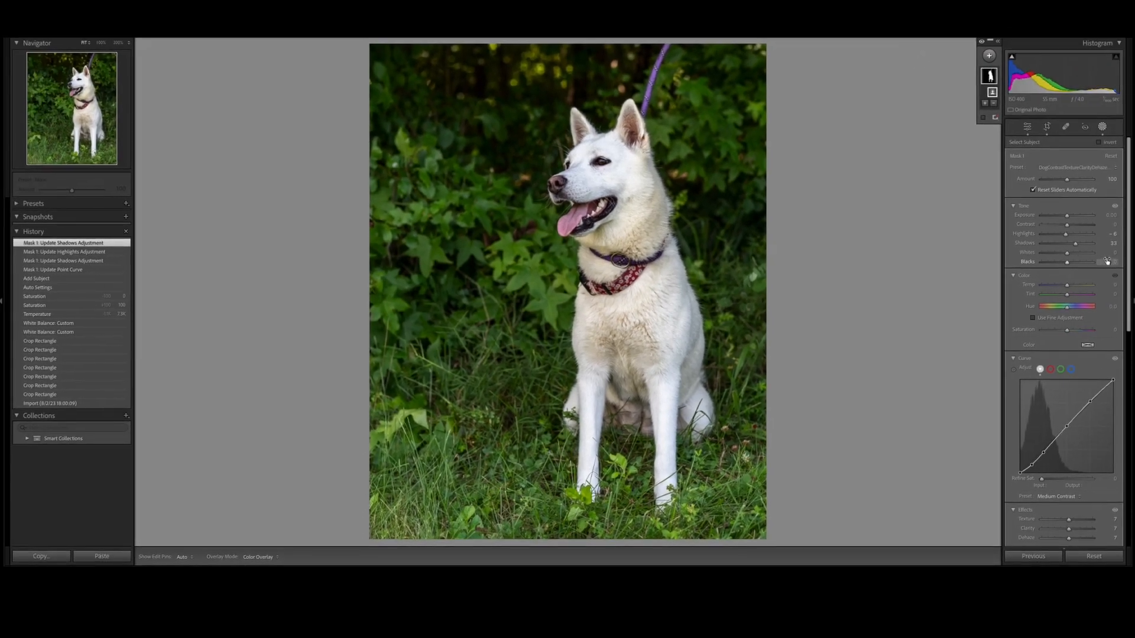
{"action": "left_click_drag", "start_coordinate": [1105, 253], "coordinate": [1108, 252]}
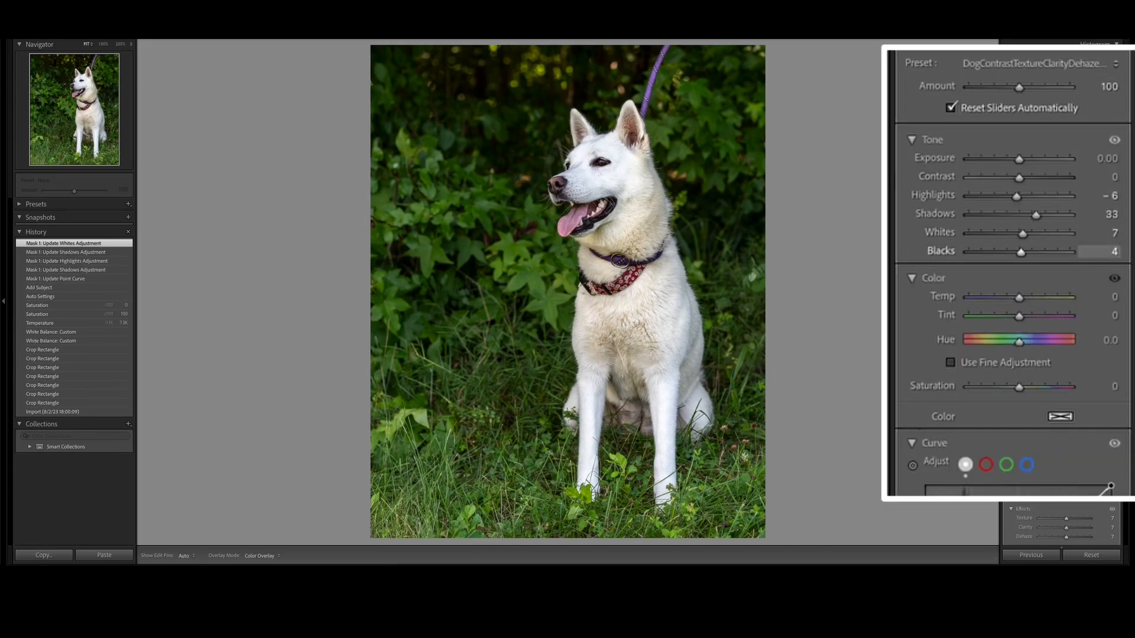
{"action": "left_click_drag", "start_coordinate": [1098, 158], "coordinate": [1107, 158]}
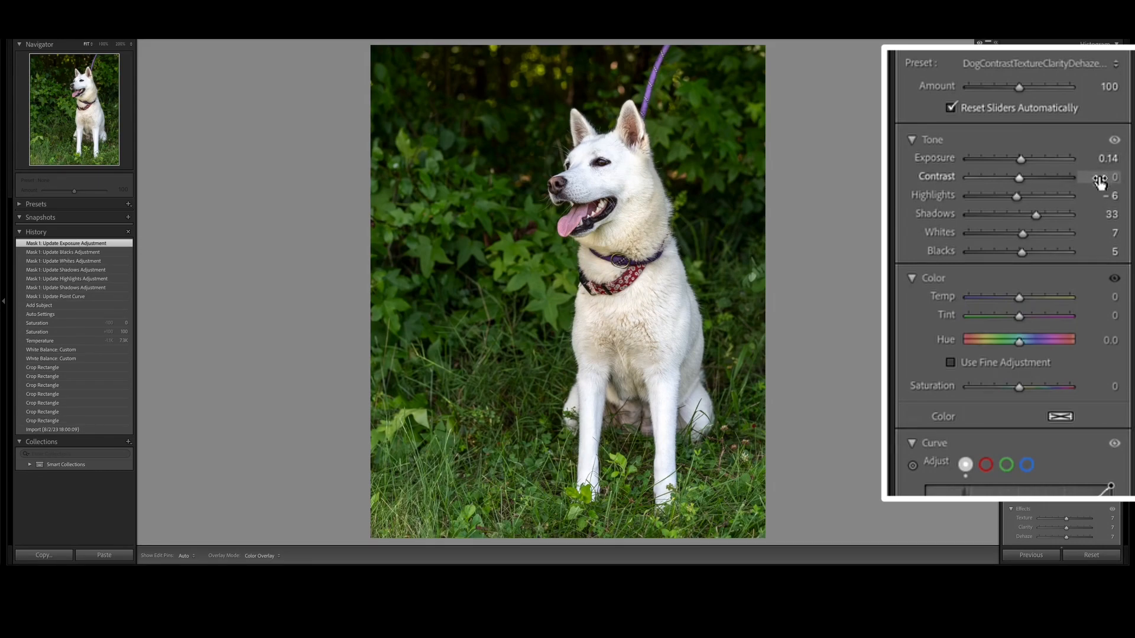
Set the subject mask's Temp to 9, Saturation to -15 and Exposure to 0.22.
{"action": "left_click_drag", "start_coordinate": [1101, 296], "coordinate": [1109, 296]}
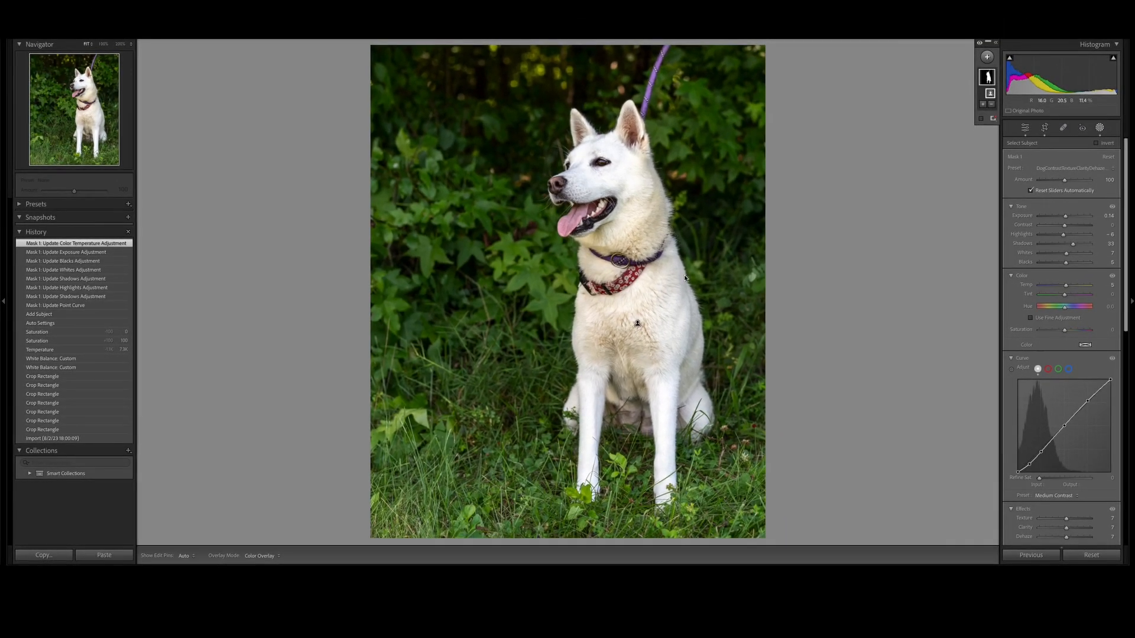
{"action": "left_click_drag", "start_coordinate": [1066, 286], "coordinate": [1066, 285]}
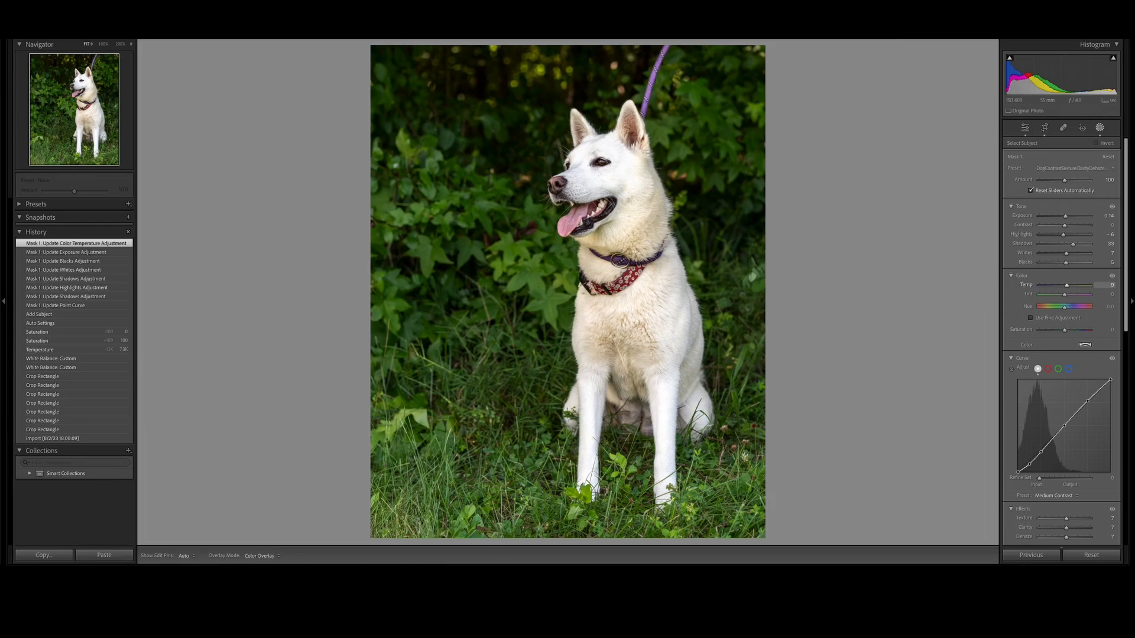
{"action": "left_click_drag", "start_coordinate": [1067, 286], "coordinate": [1067, 286]}
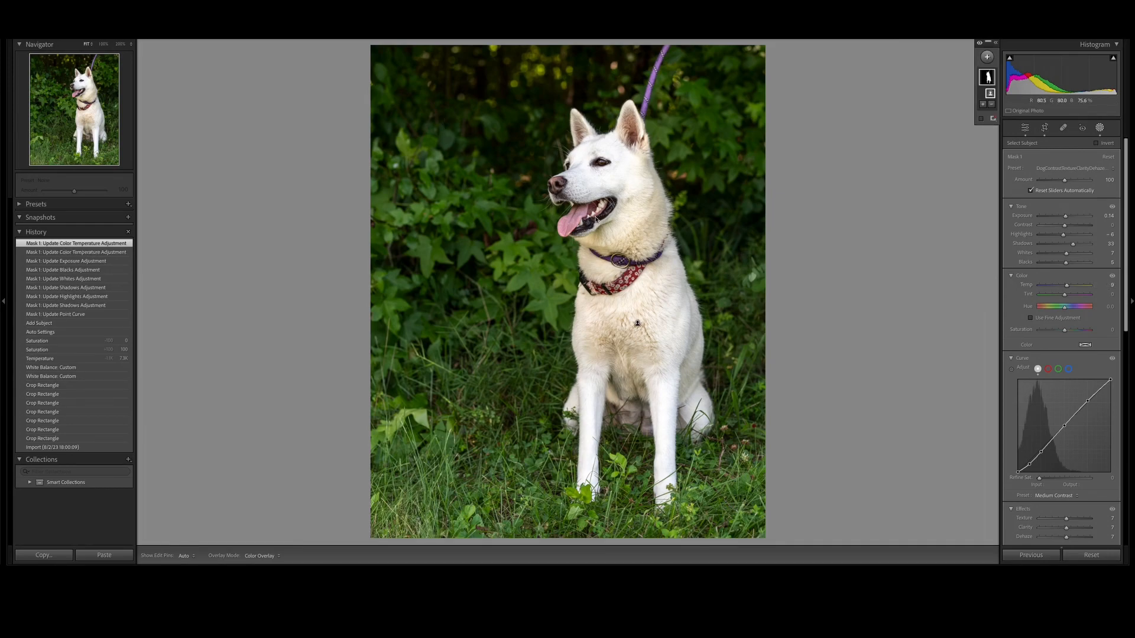
{"action": "left_click_drag", "start_coordinate": [1064, 330], "coordinate": [1060, 330]}
{"action": "left_click_drag", "start_coordinate": [1103, 216], "coordinate": [1108, 216]}
{"action": "left_click_drag", "start_coordinate": [1108, 158], "coordinate": [1107, 165]}
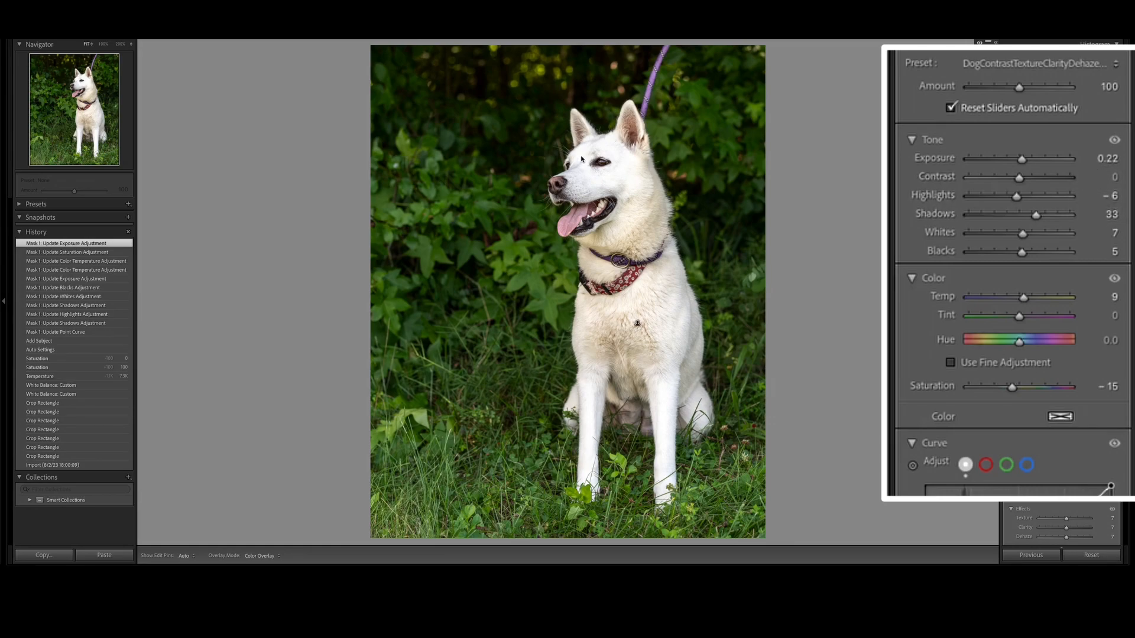
Create a new Objects mask that covers both of the dog's eyes.
{"action": "left_click", "coordinate": [988, 55]}
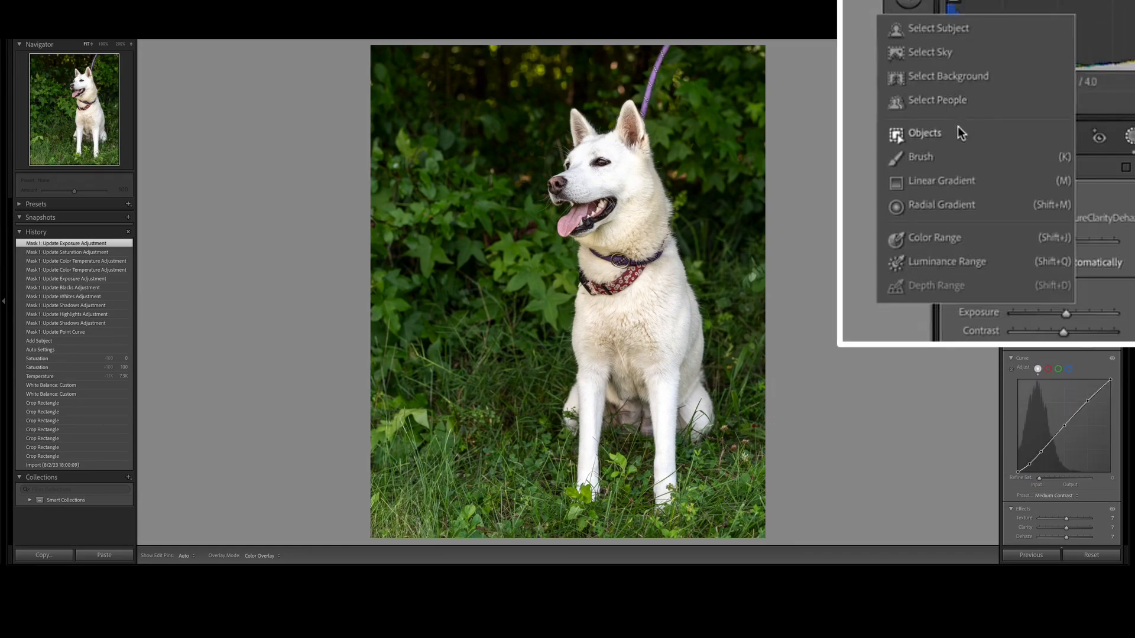
{"action": "left_click", "coordinate": [959, 132]}
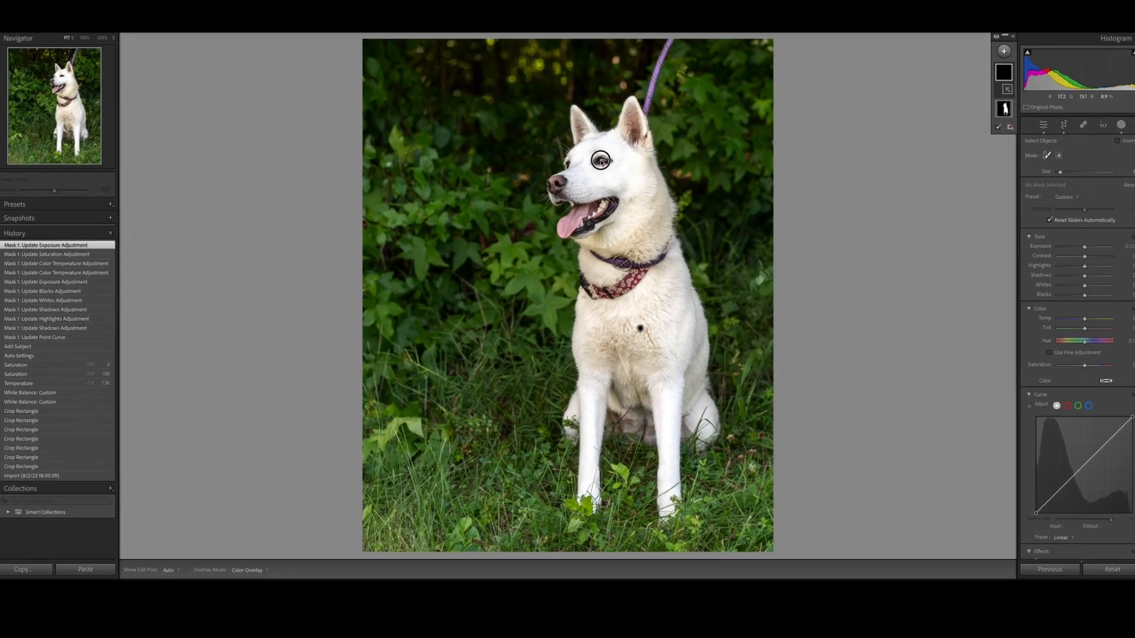
{"action": "left_click", "coordinate": [600, 160]}
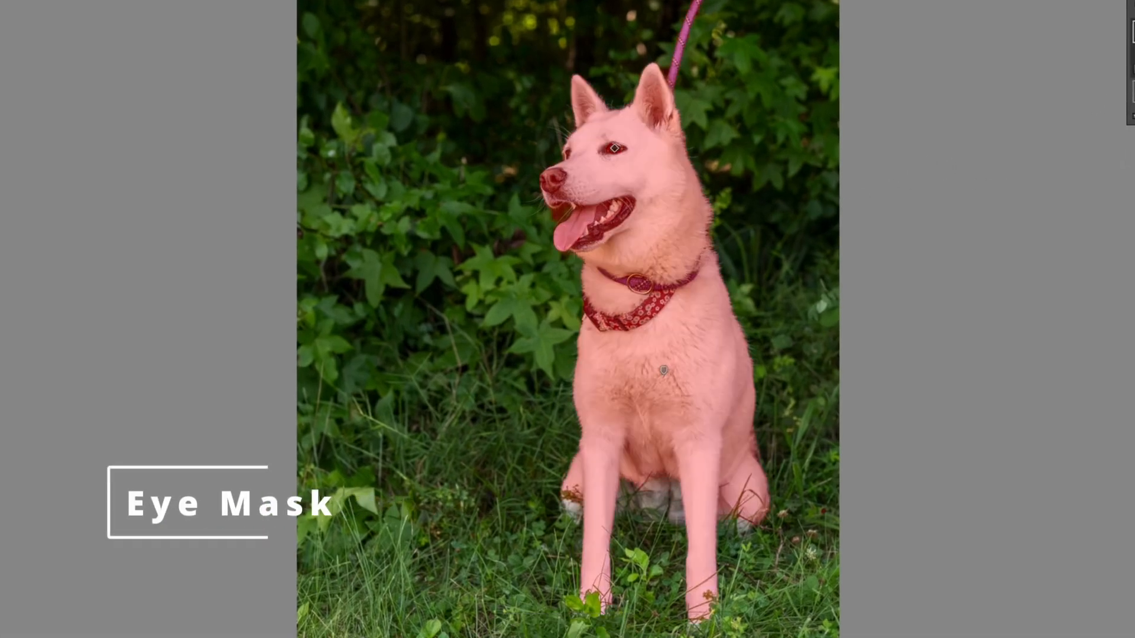
{"action": "left_click", "coordinate": [1129, 168]}
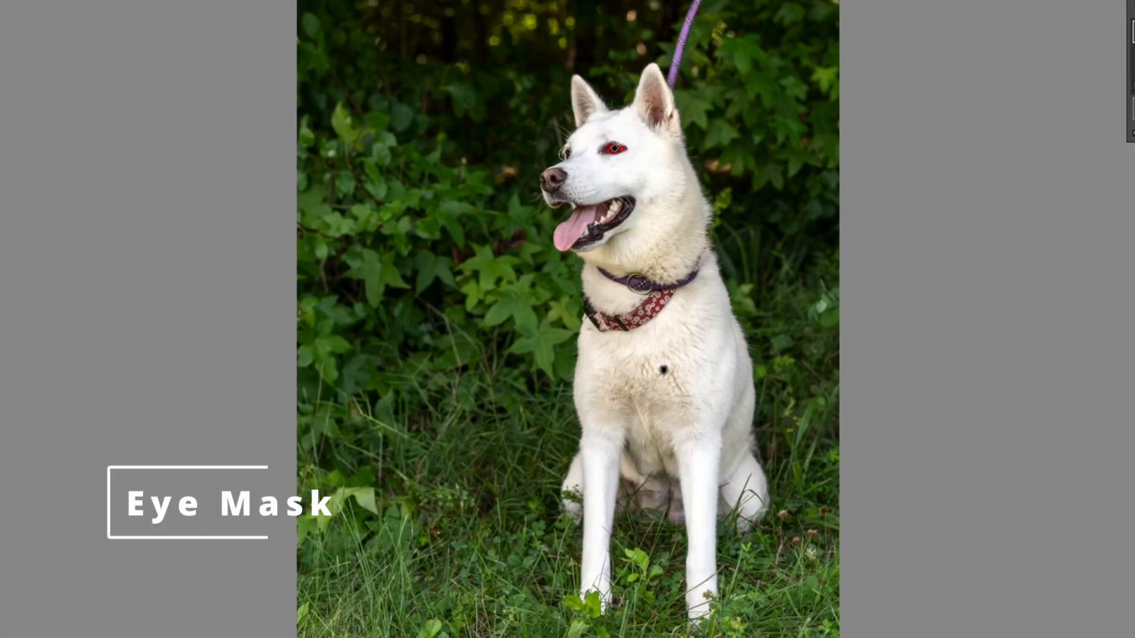
{"action": "left_click", "coordinate": [565, 153]}
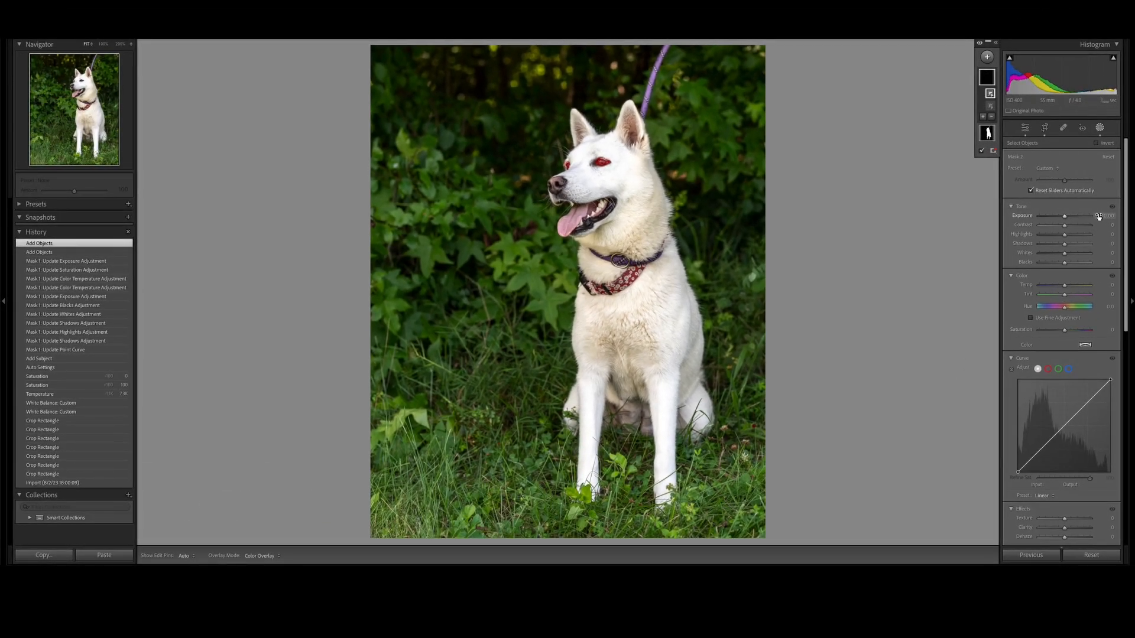
Set the eye mask's Saturation to 16, Temp to 8 and Exposure to 0.14.
{"action": "left_click_drag", "start_coordinate": [1099, 217], "coordinate": [1104, 216]}
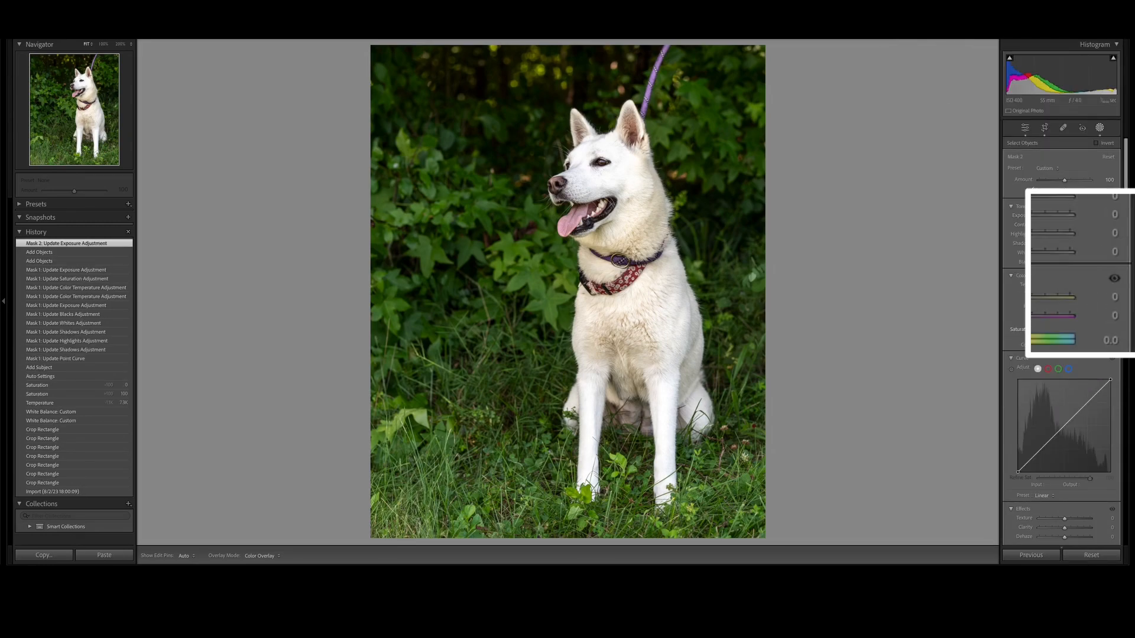
{"action": "left_click_drag", "start_coordinate": [1019, 388], "coordinate": [1021, 388]}
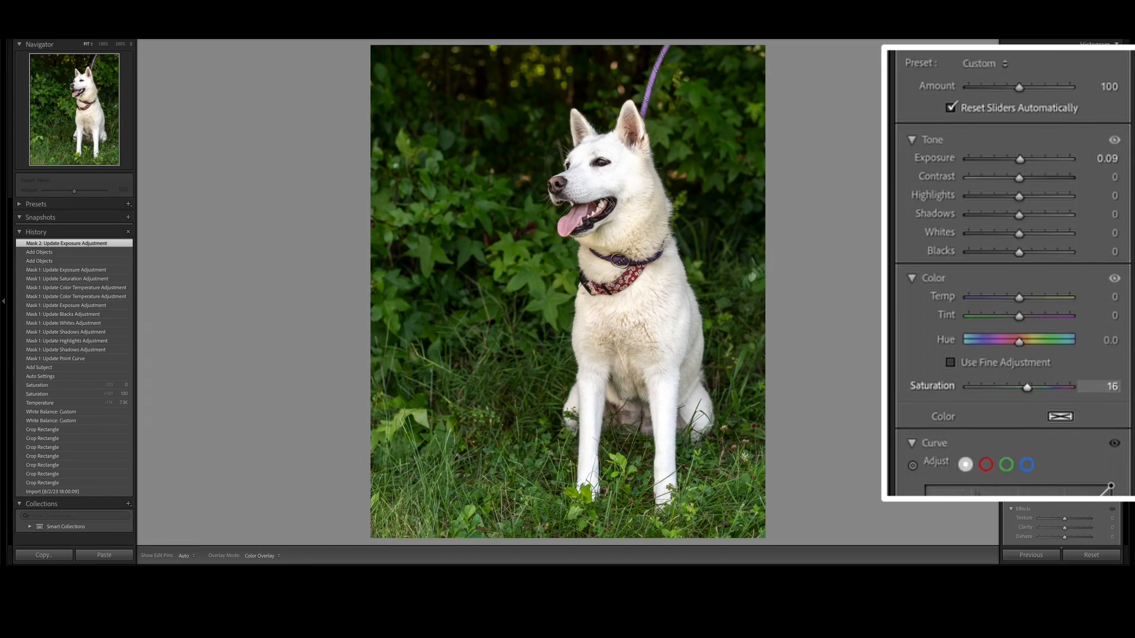
{"action": "mouse_move", "coordinate": [1105, 286]}
{"action": "left_mouse_down"}
{"action": "mouse_move", "coordinate": [1067, 286]}
{"action": "mouse_move", "coordinate": [1107, 297]}
{"action": "left_mouse_up"}
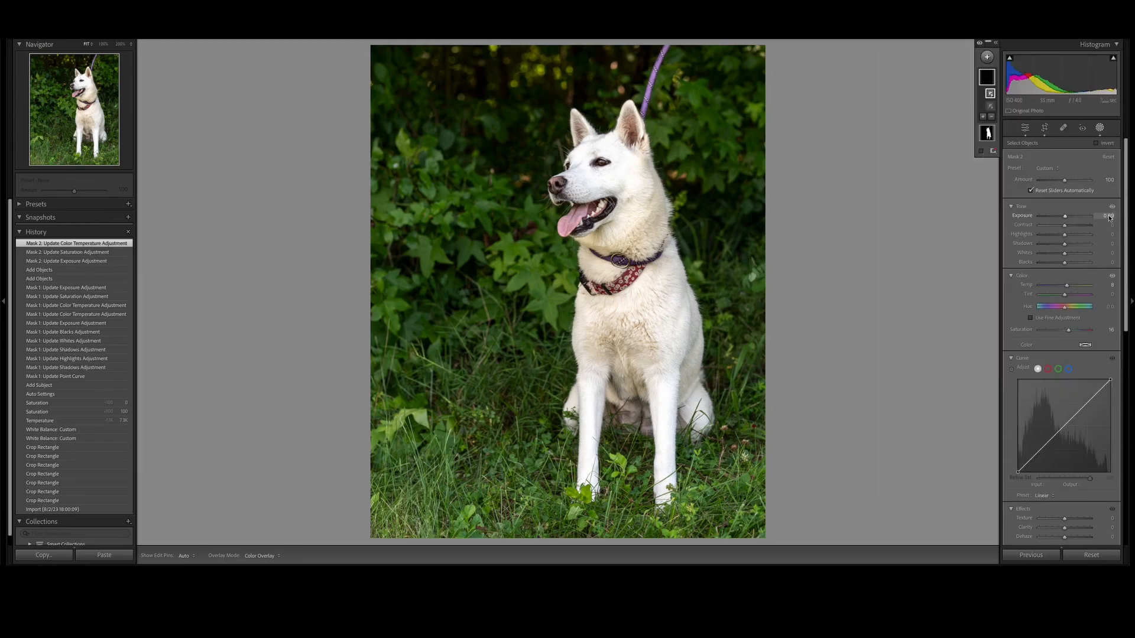
{"action": "left_click_drag", "start_coordinate": [1108, 217], "coordinate": [1104, 216]}
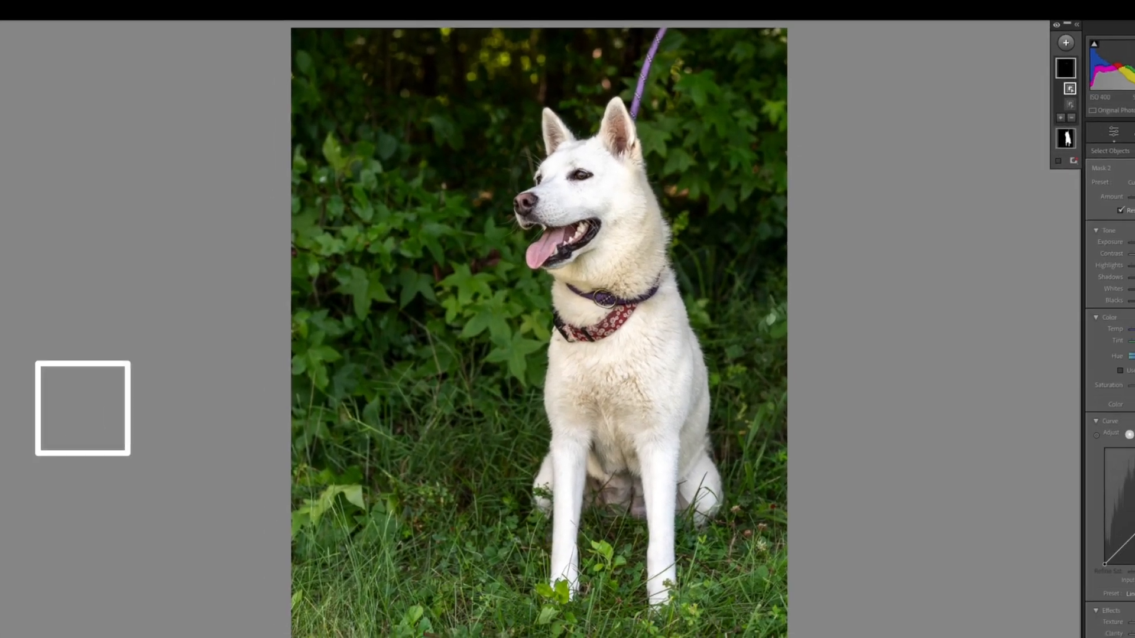
Send the edited dog photo to Adobe Photoshop for further editing.
{"action": "right_click", "coordinate": [27, 555]}
{"action": "mouse_move", "coordinate": [164, 391]}
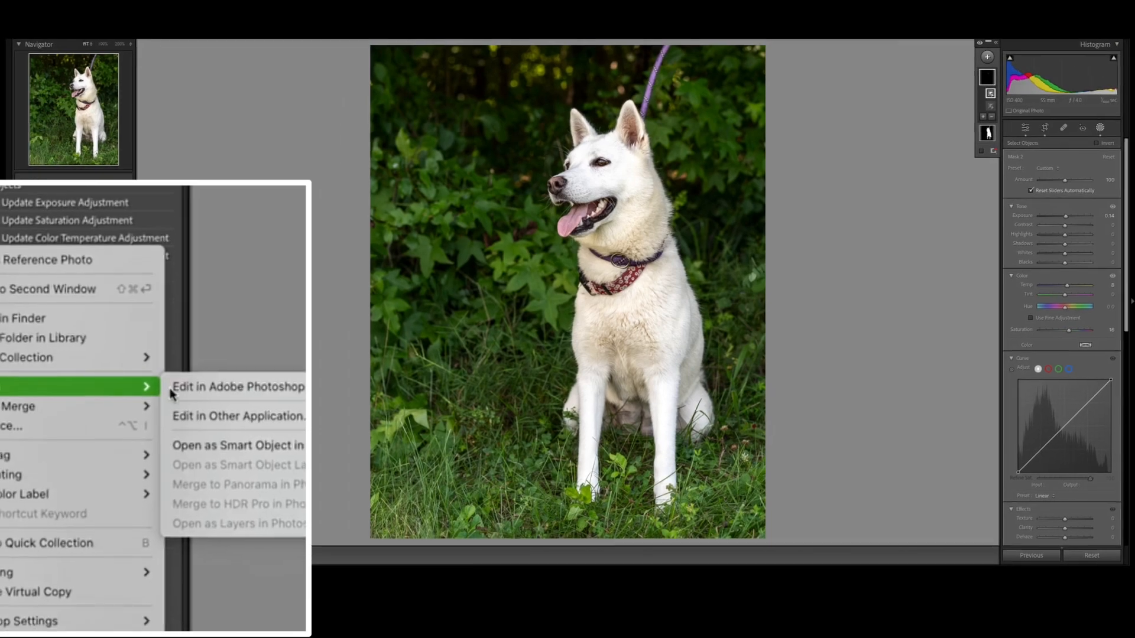
{"action": "left_click", "coordinate": [236, 386]}
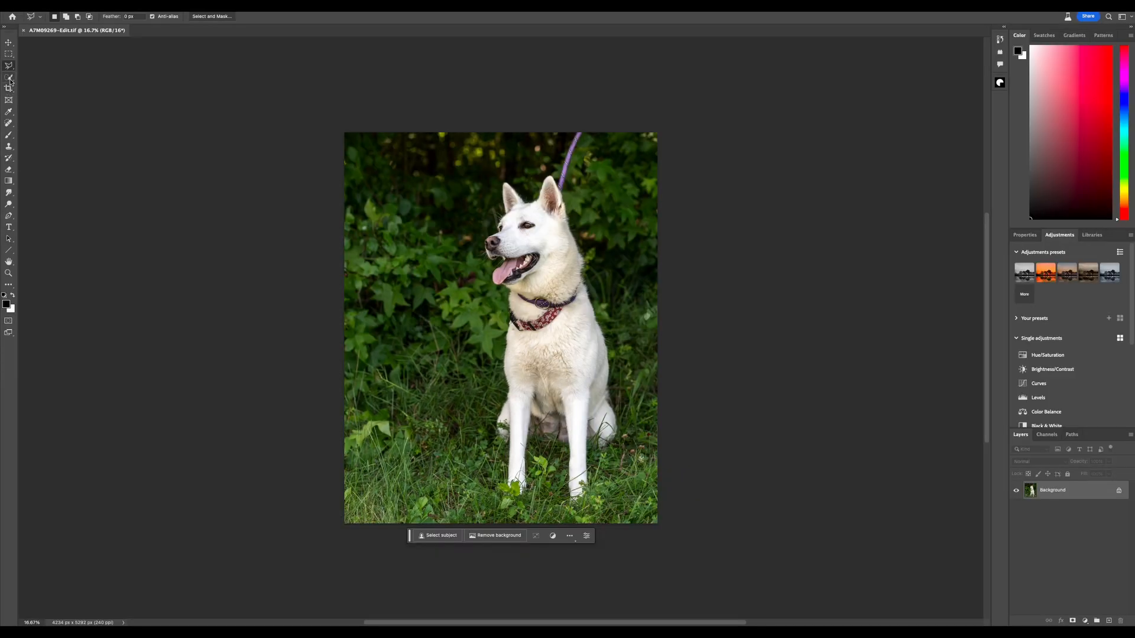
Remove the purple leash above the dog's head with the Remove Tool at brush size 125.
{"action": "left_click", "coordinate": [9, 123]}
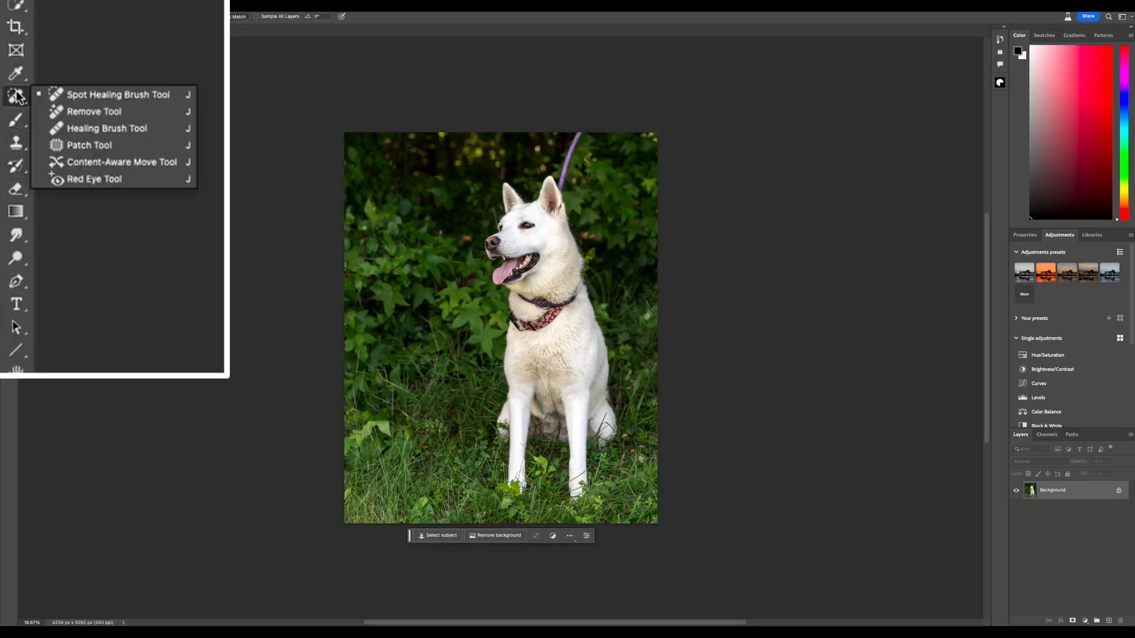
{"action": "left_click", "coordinate": [151, 111]}
{"action": "key", "text": "super+plus"}
{"action": "key", "text": "super+plus"}
{"action": "key", "text": "super+plus"}
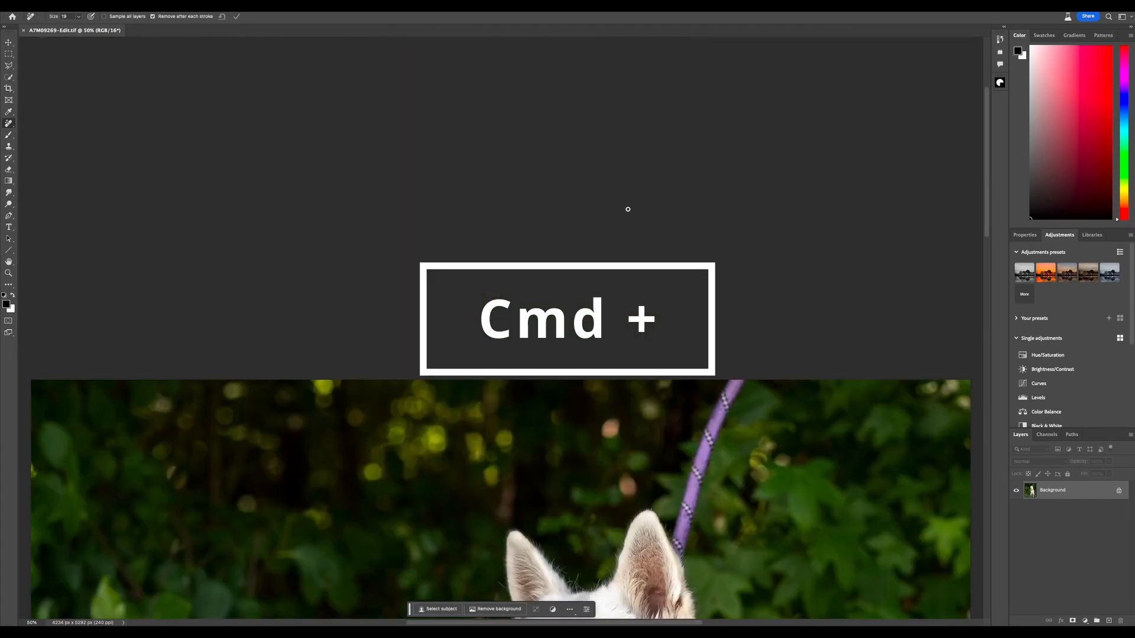
{"action": "scroll", "coordinate": [666, 295], "scroll_direction": "down", "scroll_amount": 3}
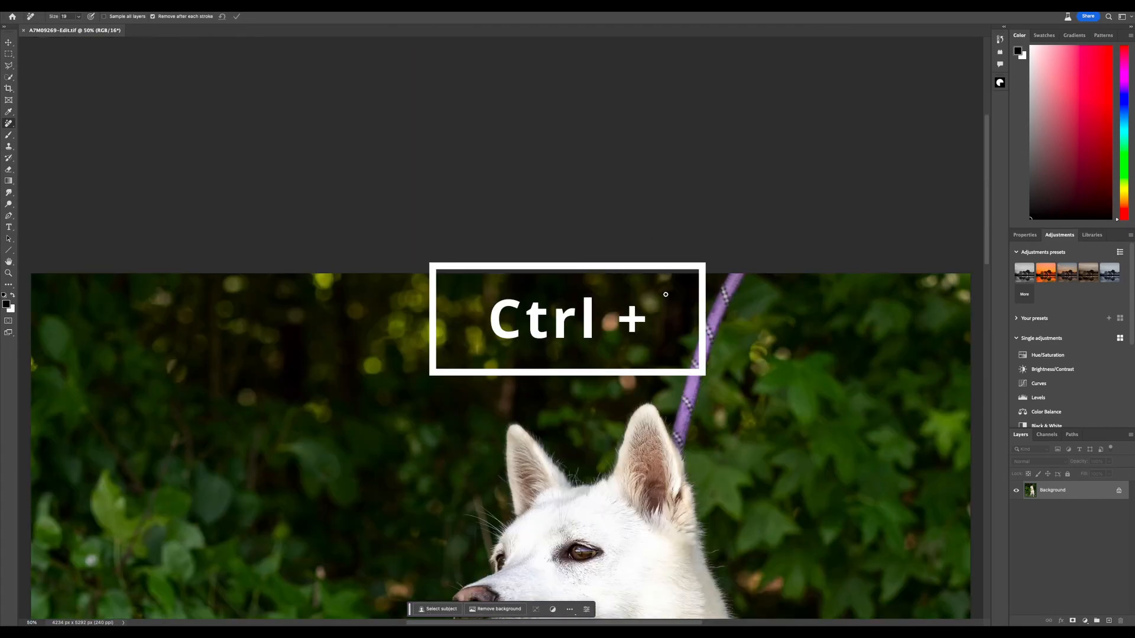
{"action": "scroll", "coordinate": [666, 294], "scroll_direction": "down", "scroll_amount": 3}
{"action": "scroll", "coordinate": [666, 294], "scroll_direction": "right", "scroll_amount": 2}
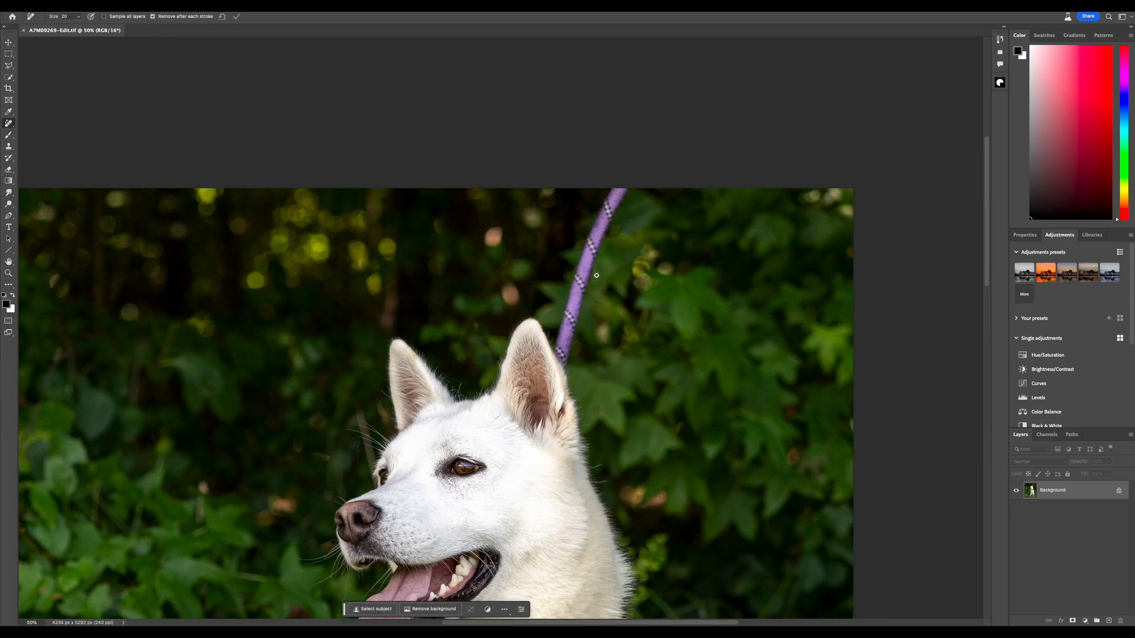
{"action": "key", "text": "bracketright"}
{"action": "key", "text": "bracketright"}
{"action": "key", "text": "bracketright"}
{"action": "key", "text": "bracketright"}
{"action": "key", "text": "bracketright"}
{"action": "key", "text": "bracketright"}
{"action": "key", "text": "bracketright"}
{"action": "key", "text": "bracketright"}
{"action": "key", "text": "bracketright"}
{"action": "mouse_move", "coordinate": [621, 192]}
{"action": "left_mouse_down"}
{"action": "mouse_move", "coordinate": [606, 235]}
{"action": "mouse_move", "coordinate": [600, 222]}
{"action": "mouse_move", "coordinate": [586, 249]}
{"action": "mouse_move", "coordinate": [568, 356]}
{"action": "left_mouse_up"}
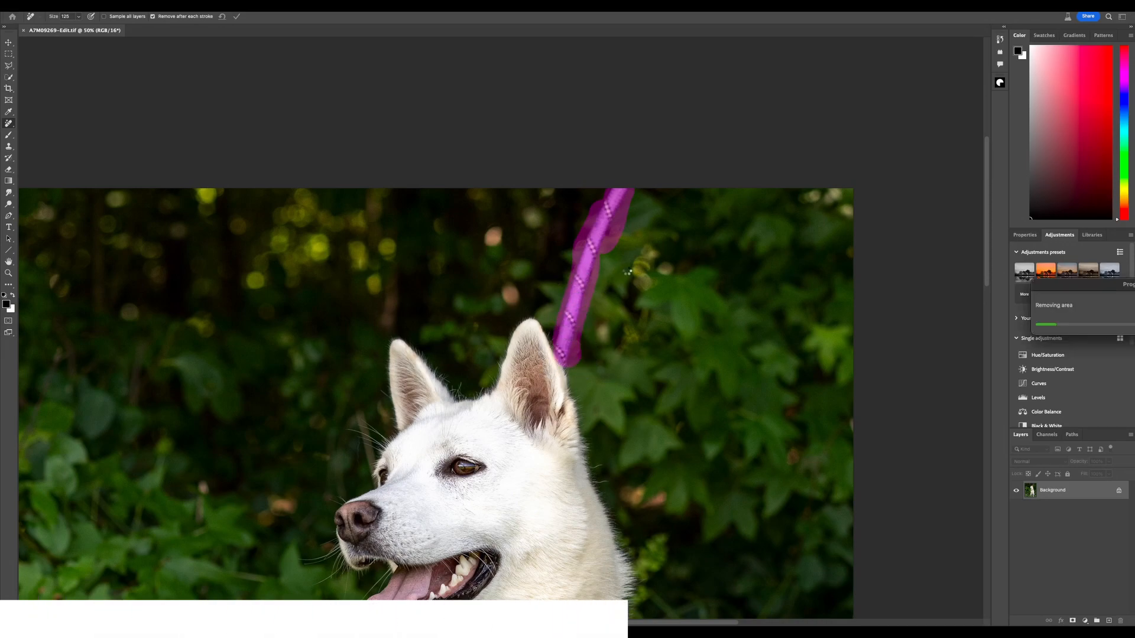
{"action": "scroll", "coordinate": [626, 277], "scroll_direction": "down", "scroll_amount": 5}
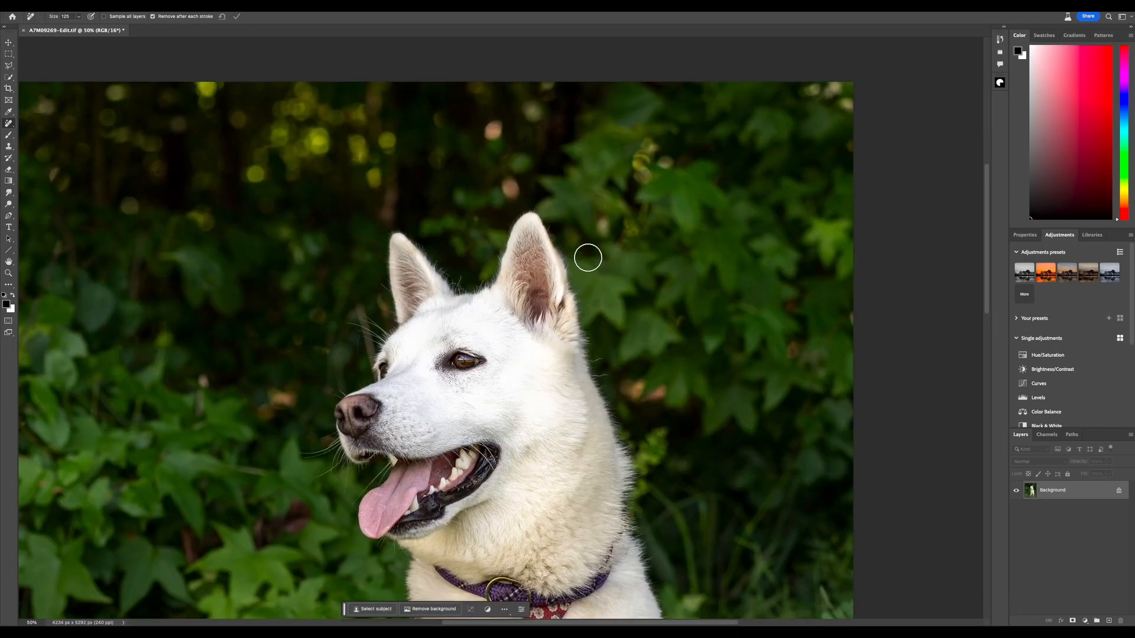
Remove the leftover leash trace beside the dog's ear with a smaller Remove Tool brush.
{"action": "key", "text": "bracketleft"}
{"action": "key", "text": "bracketleft"}
{"action": "key", "text": "bracketleft"}
{"action": "left_click_drag", "start_coordinate": [559, 239], "coordinate": [569, 258]}
{"action": "scroll", "coordinate": [592, 322], "scroll_direction": "down", "scroll_amount": 15}
{"action": "scroll", "coordinate": [641, 368], "scroll_direction": "up", "scroll_amount": 10}
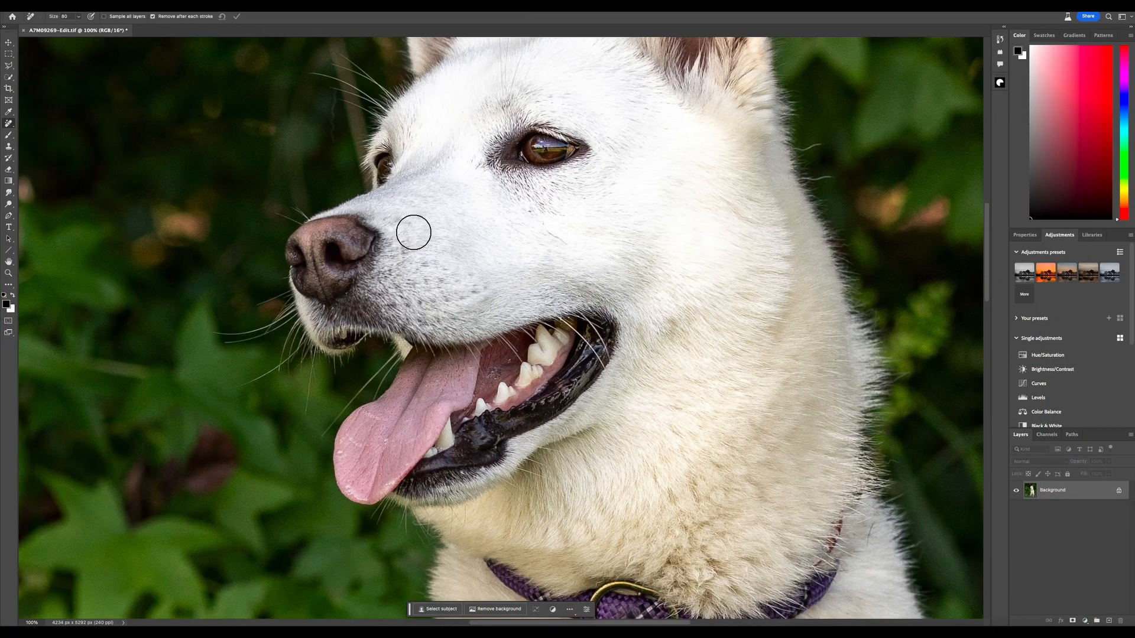
Clean up the inner corner of the dog's nearer eye with the Remove Tool at brush size 15, and inspect the face for further blemishes.
{"action": "key", "text": "["}
{"action": "key", "text": "["}
{"action": "key", "text": "["}
{"action": "key", "text": "["}
{"action": "key", "text": "["}
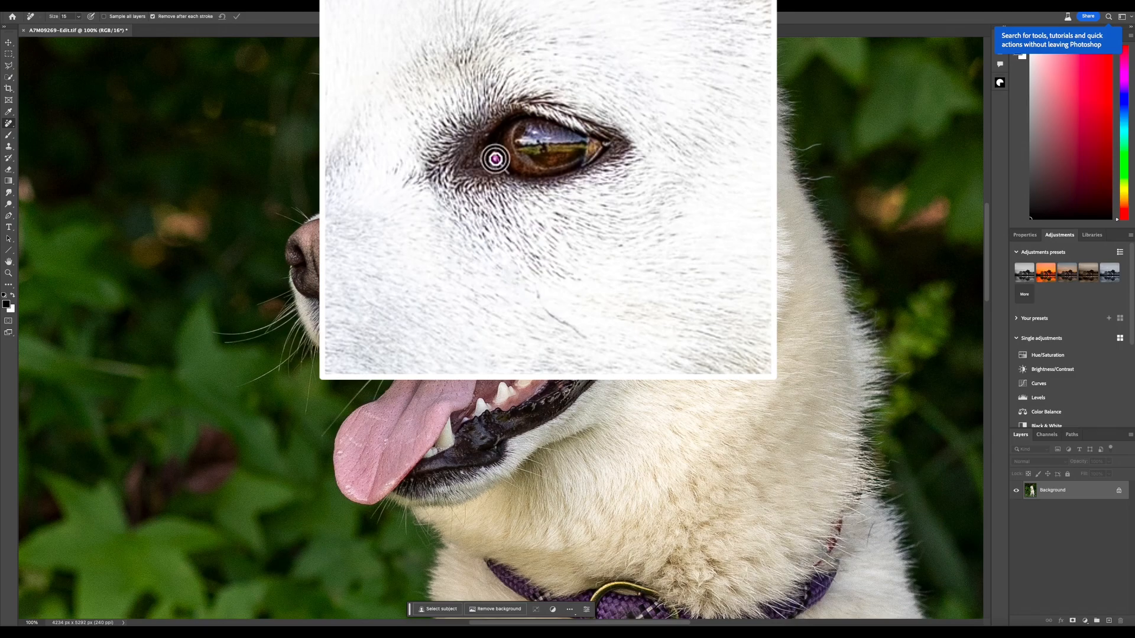
{"action": "key", "text": "bracketleft"}
{"action": "key", "text": "bracketleft"}
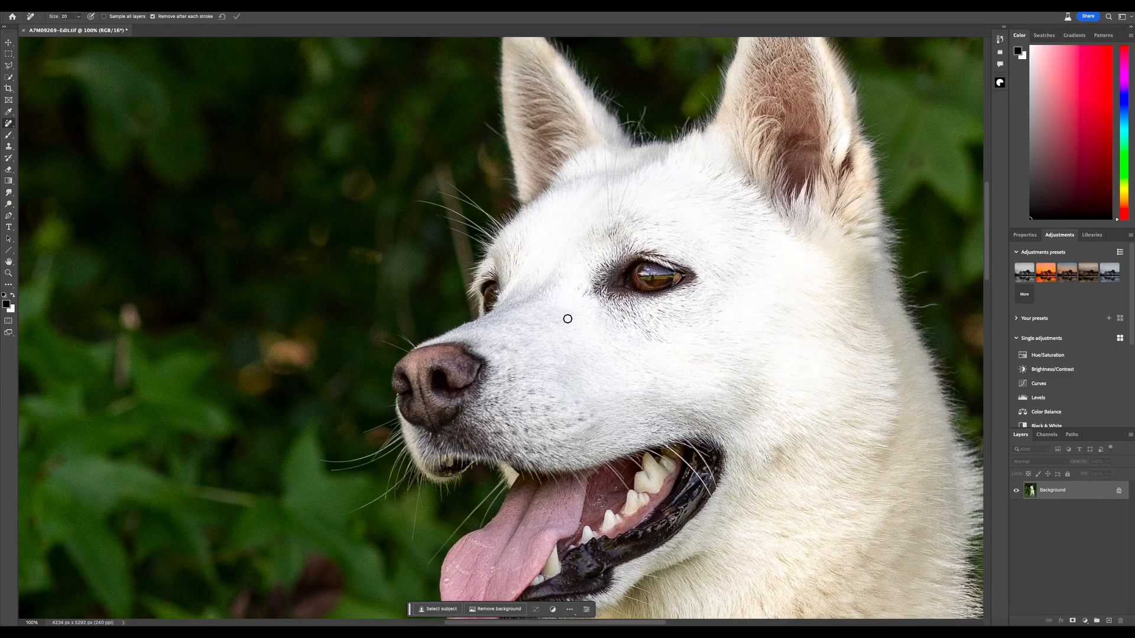
{"action": "scroll", "coordinate": [580, 320], "scroll_direction": "up", "scroll_amount": 1}
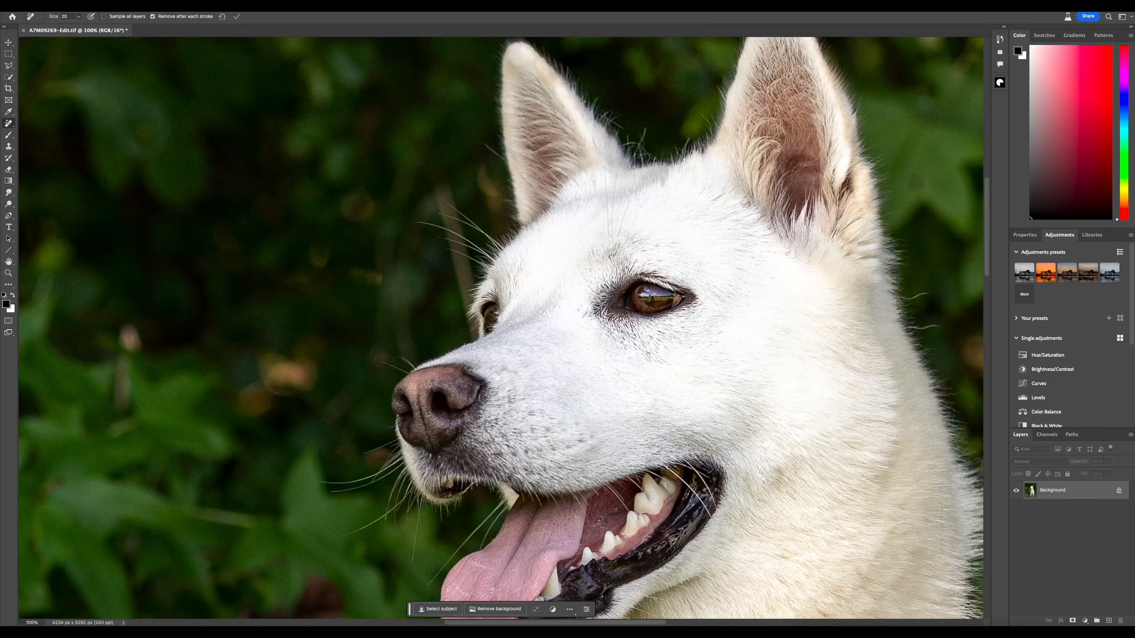
{"action": "scroll", "coordinate": [681, 280], "scroll_direction": "up", "scroll_amount": 2}
{"action": "scroll", "coordinate": [711, 281], "scroll_direction": "up", "scroll_amount": 2}
{"action": "scroll", "coordinate": [584, 309], "scroll_direction": "down", "scroll_amount": 4}
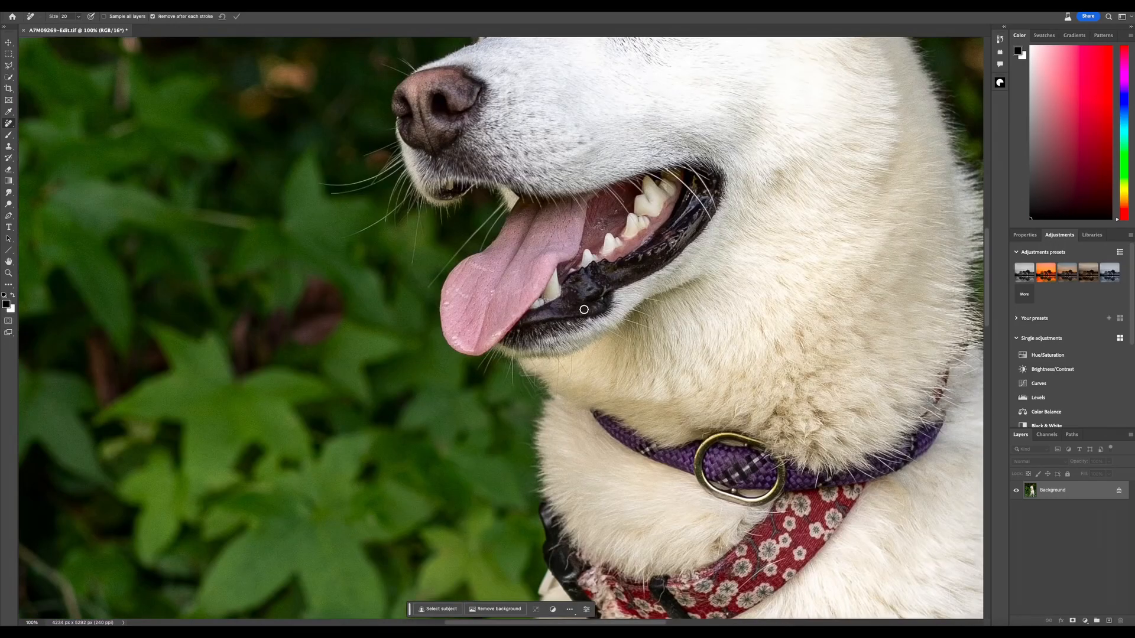
Save the retouched dog photo and switch back to Lightroom Classic.
{"action": "left_click", "coordinate": [88, 6]}
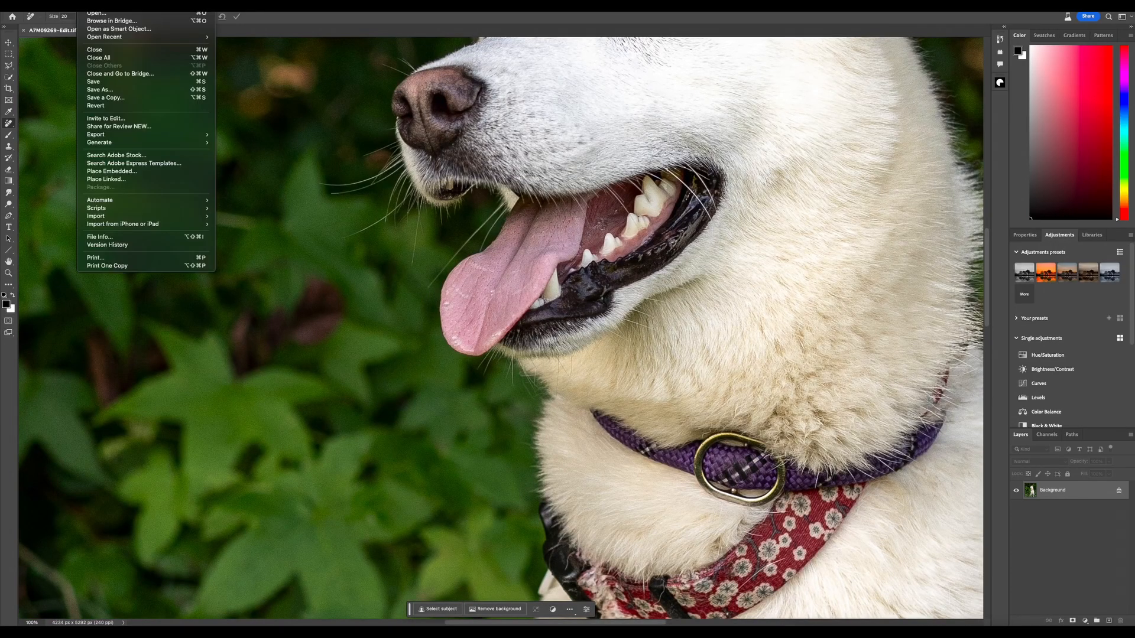
{"action": "left_click", "coordinate": [123, 83]}
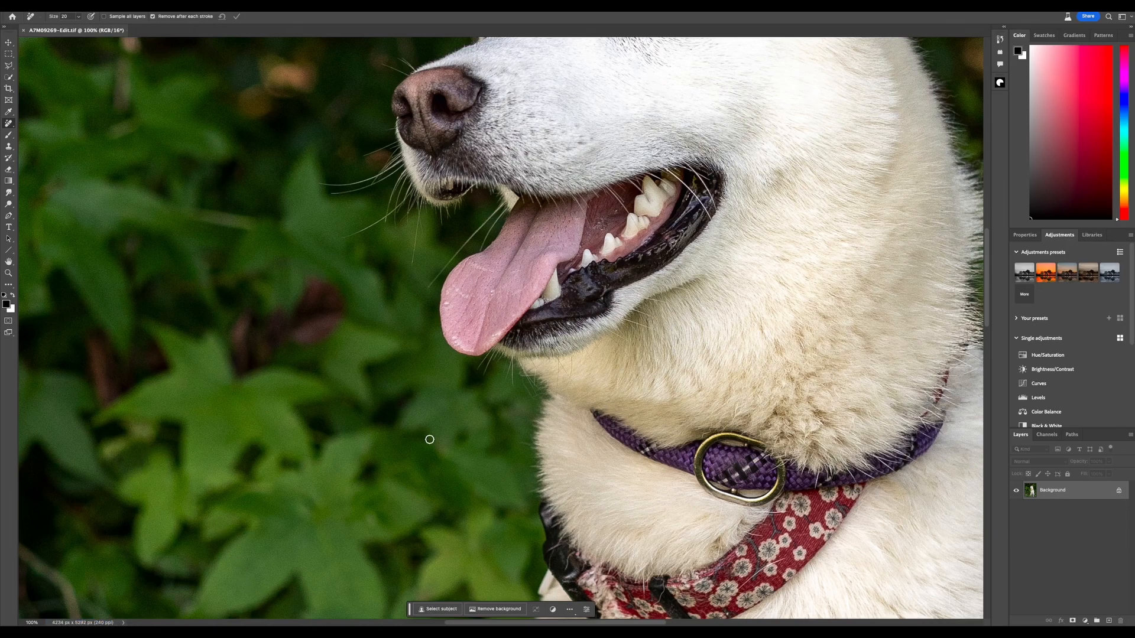
{"action": "mouse_move", "coordinate": [822, 606]}
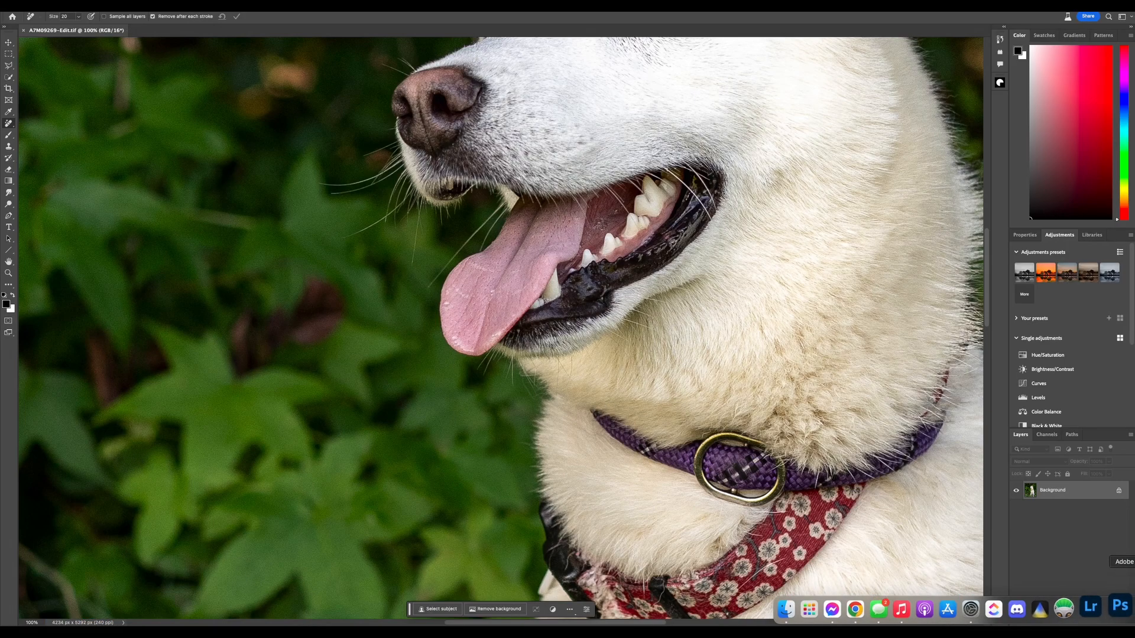
{"action": "left_click", "coordinate": [1119, 609]}
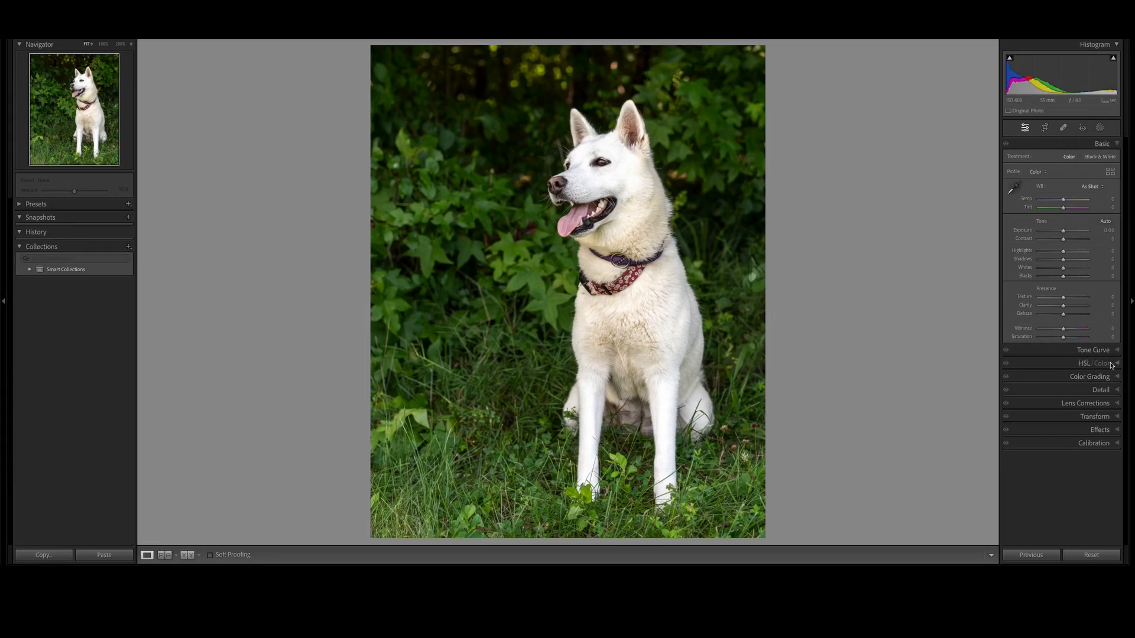
Shift the foliage hues with the HSL targeted adjustment, setting Green to -69 and Yellow to -3.
{"action": "left_click", "coordinate": [1116, 363]}
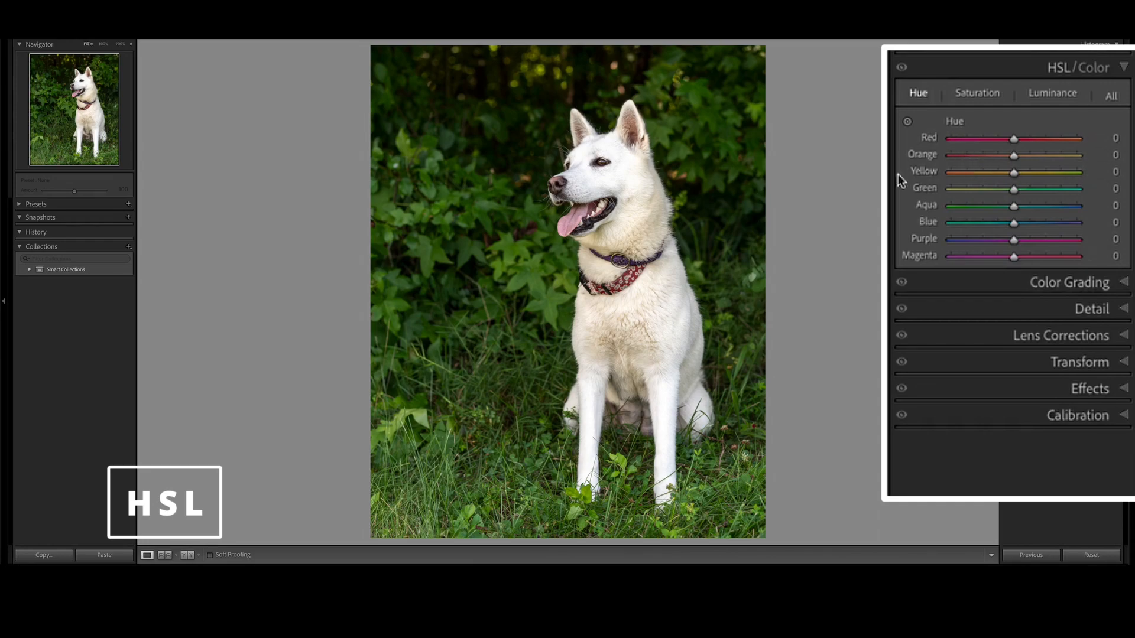
{"action": "left_click", "coordinate": [979, 95]}
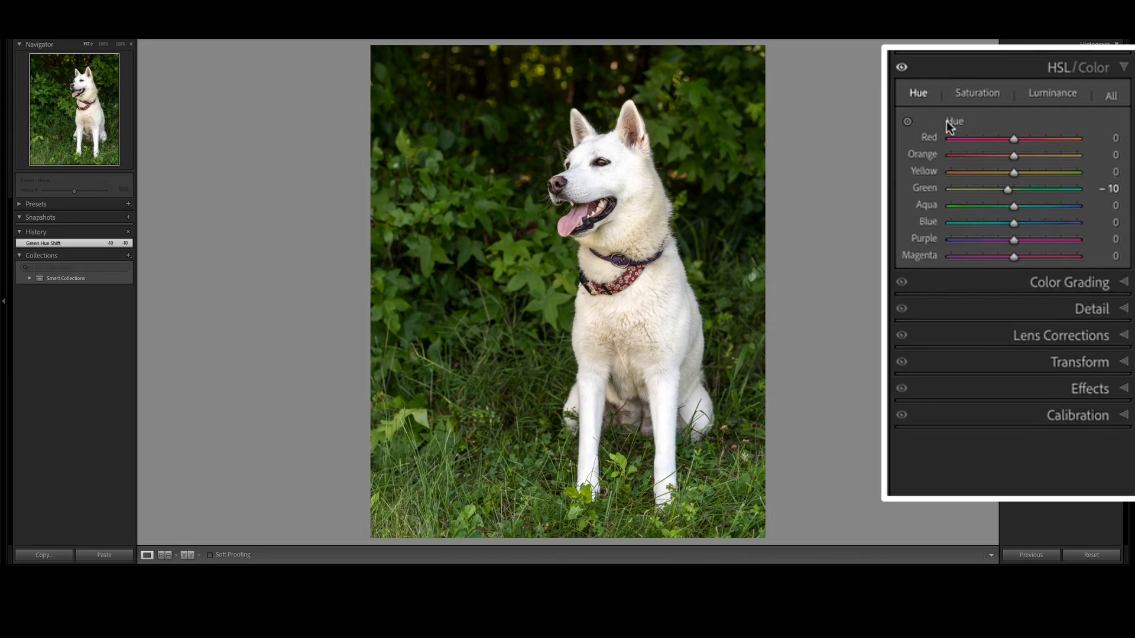
{"action": "left_click", "coordinate": [907, 121]}
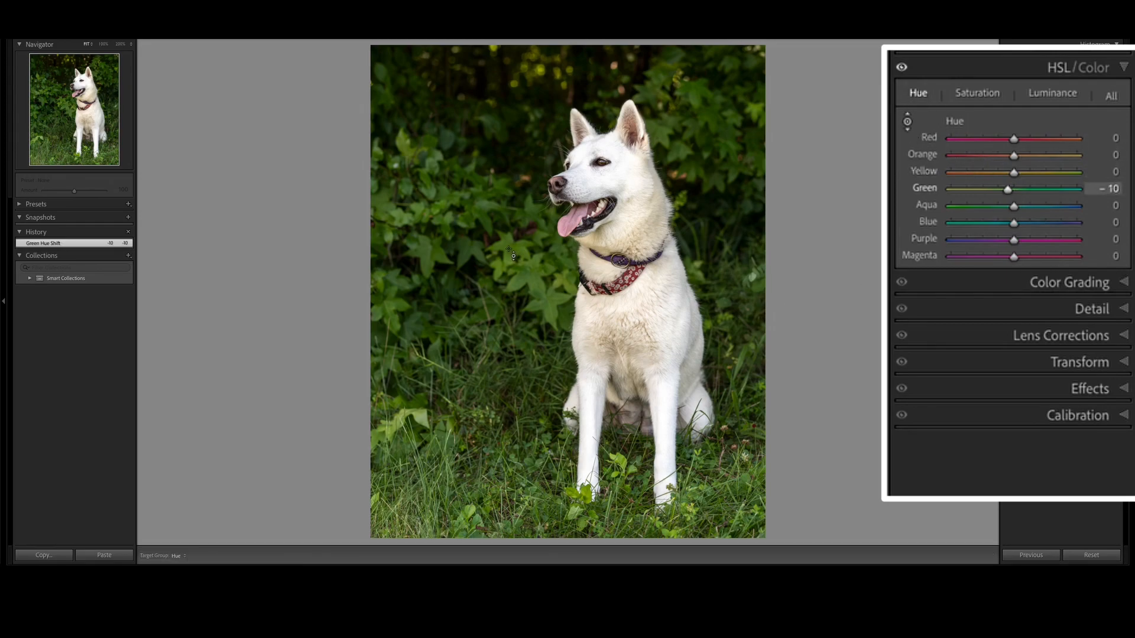
{"action": "left_click_drag", "start_coordinate": [475, 255], "coordinate": [474, 325]}
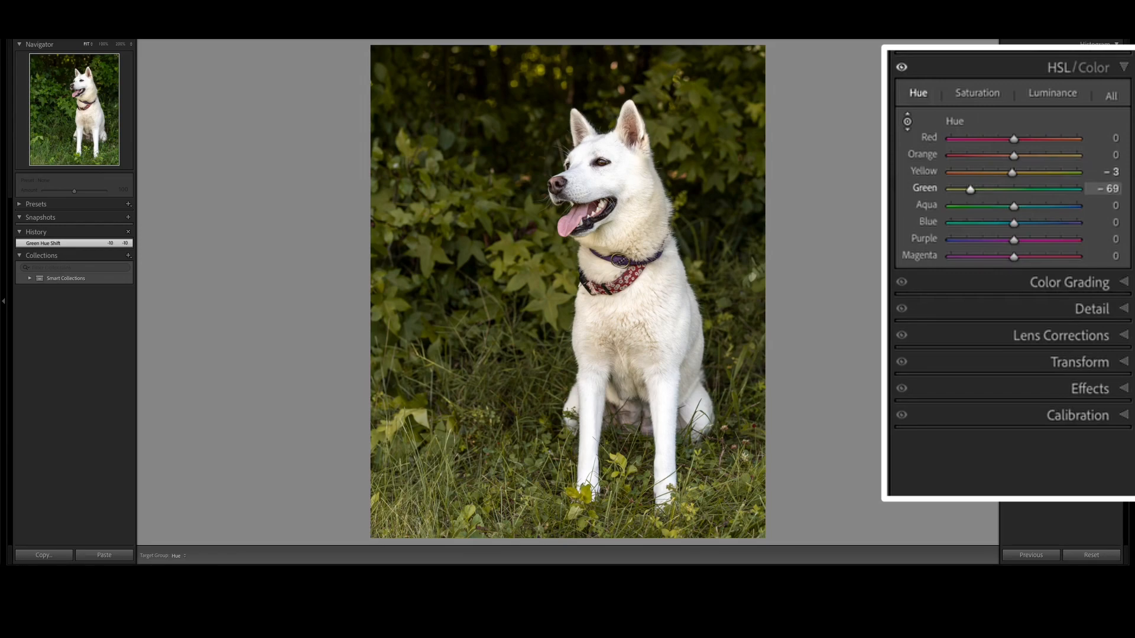
{"action": "left_click_drag", "start_coordinate": [474, 254], "coordinate": [473, 254]}
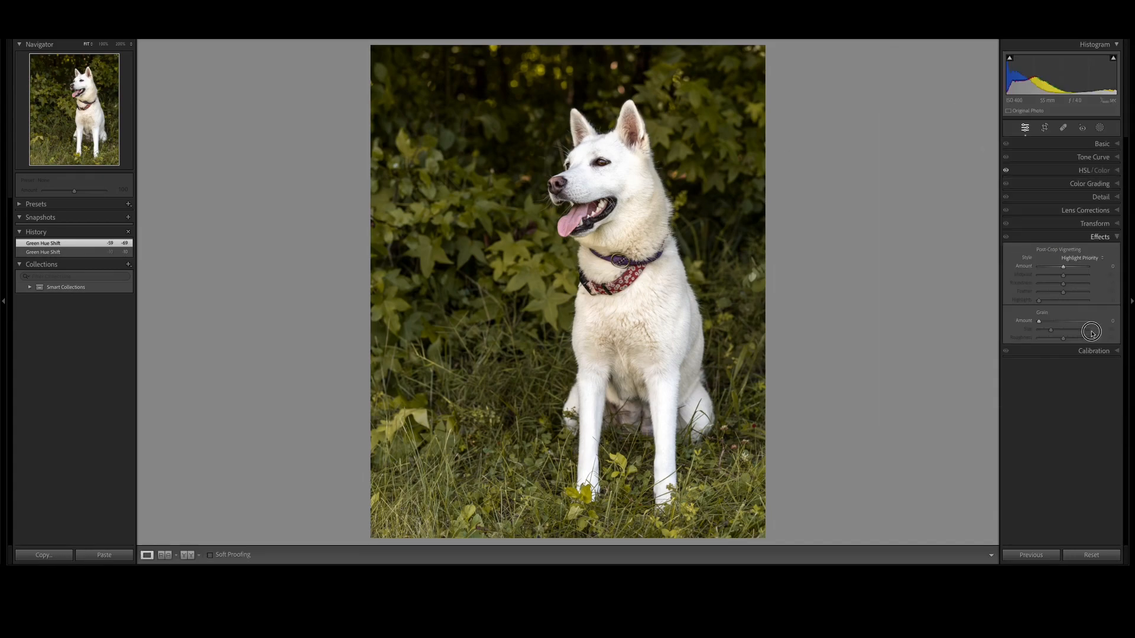
Darken the photo's edges with a slight negative post-crop vignette, and compare the image with and without the effect.
{"action": "left_click", "coordinate": [1092, 330]}
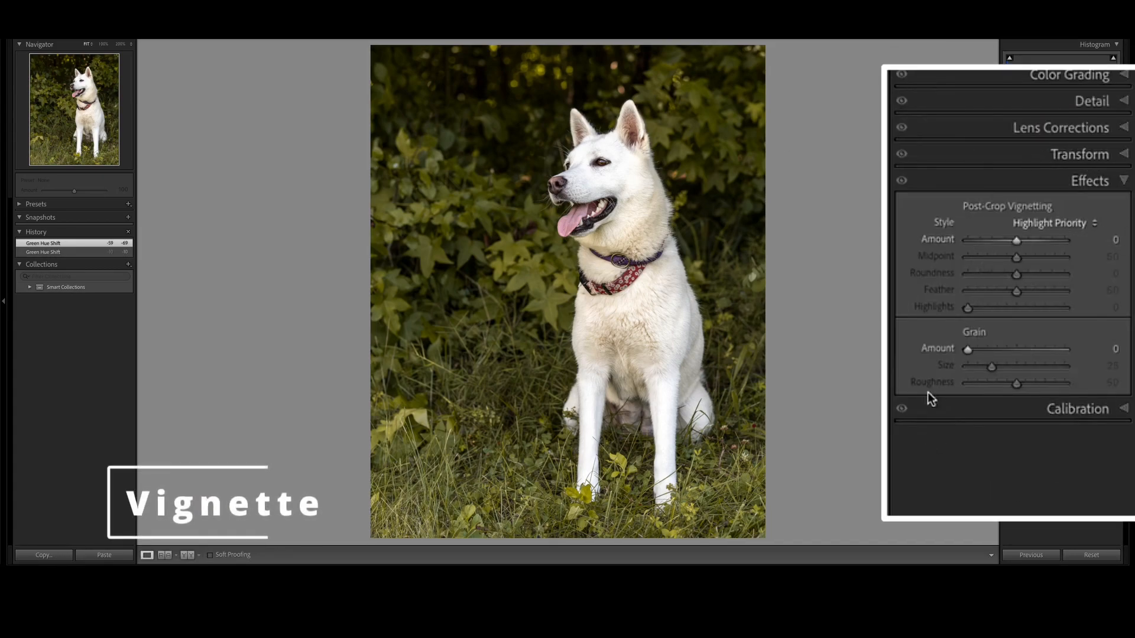
{"action": "left_click_drag", "start_coordinate": [1111, 243], "coordinate": [1102, 239]}
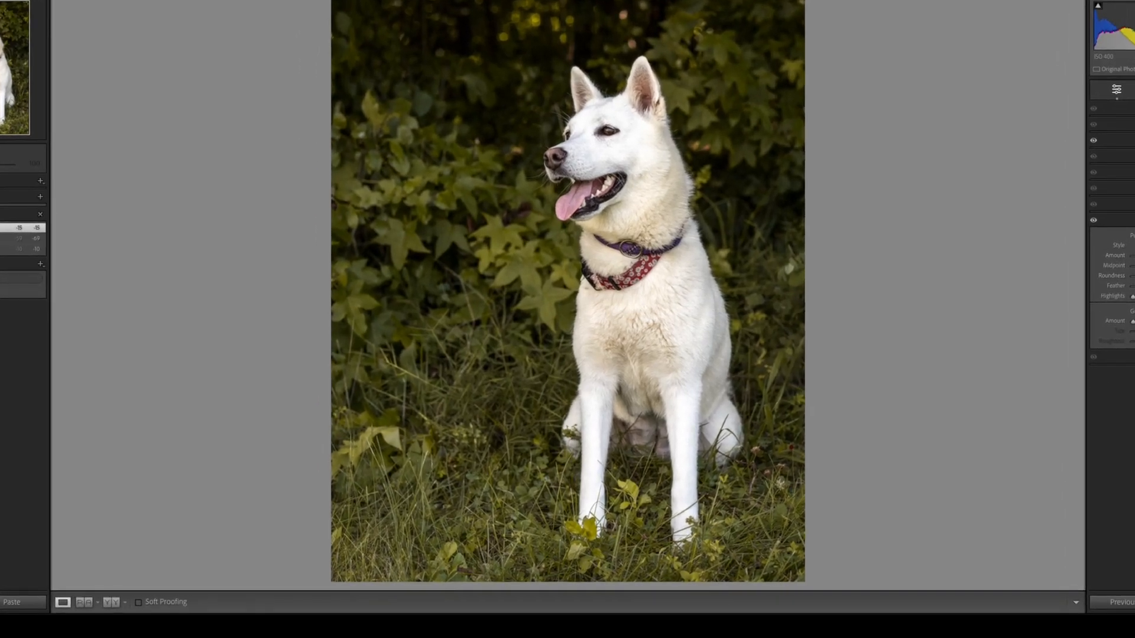
{"action": "left_click", "coordinate": [1094, 221]}
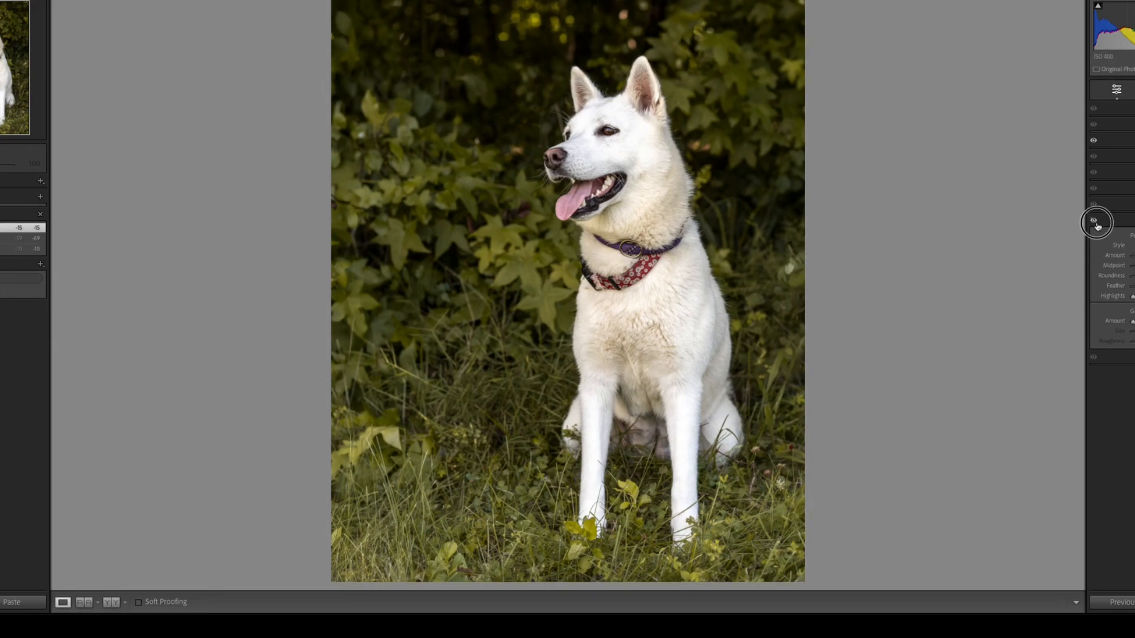
{"action": "left_click", "coordinate": [1095, 221]}
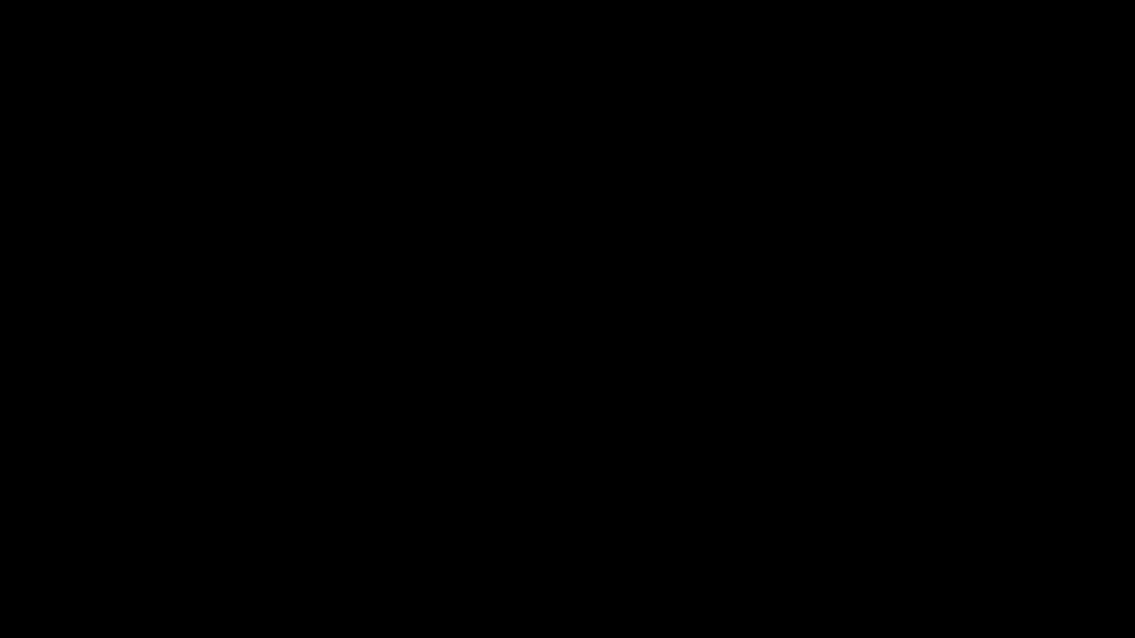